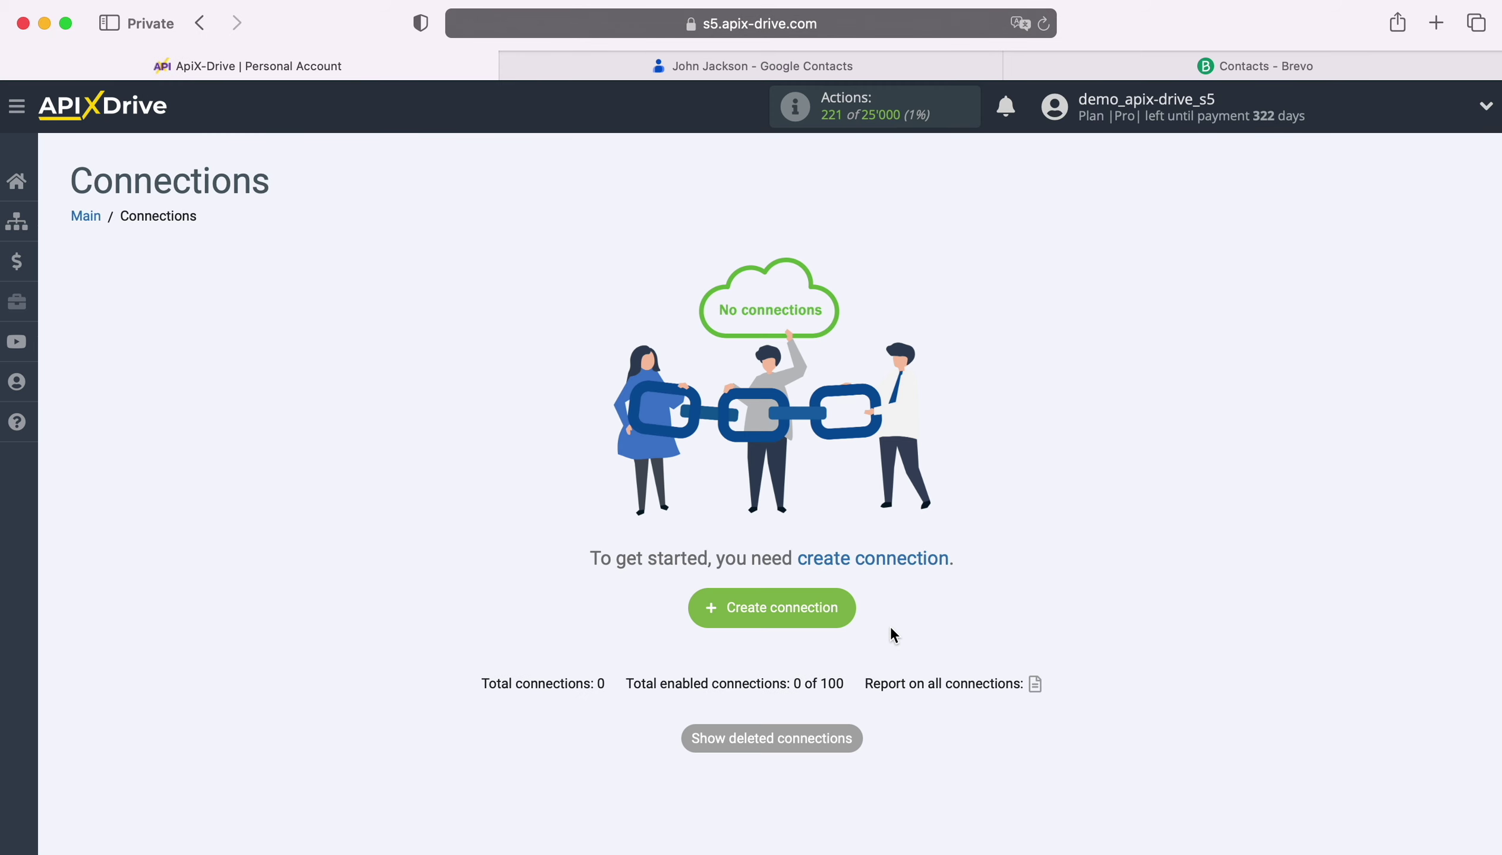
Start a new connection with Google Contacts as the data source system.
{"action": "left_click", "coordinate": [848, 604]}
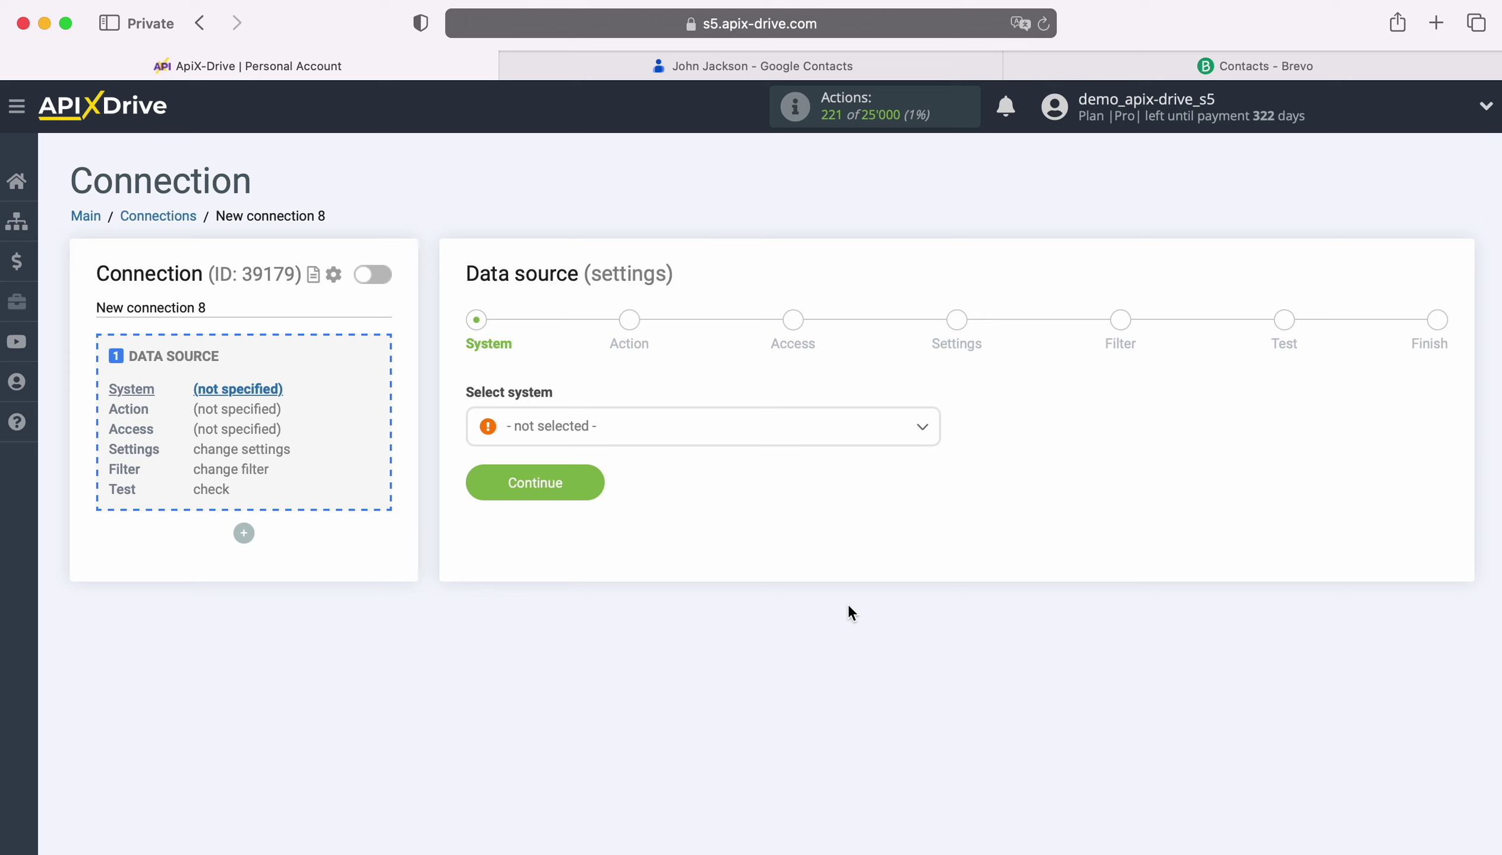
{"action": "left_click", "coordinate": [700, 434]}
{"action": "scroll", "coordinate": [789, 621], "scroll_direction": "down", "scroll_amount": 3}
{"action": "scroll", "coordinate": [788, 621], "scroll_direction": "down", "scroll_amount": 15}
{"action": "scroll", "coordinate": [788, 621], "scroll_direction": "down", "scroll_amount": 4}
{"action": "left_click", "coordinate": [587, 624]}
{"action": "left_click", "coordinate": [593, 482]}
Set the source action to Get CONTACTS (new / modified).
{"action": "left_click", "coordinate": [673, 433]}
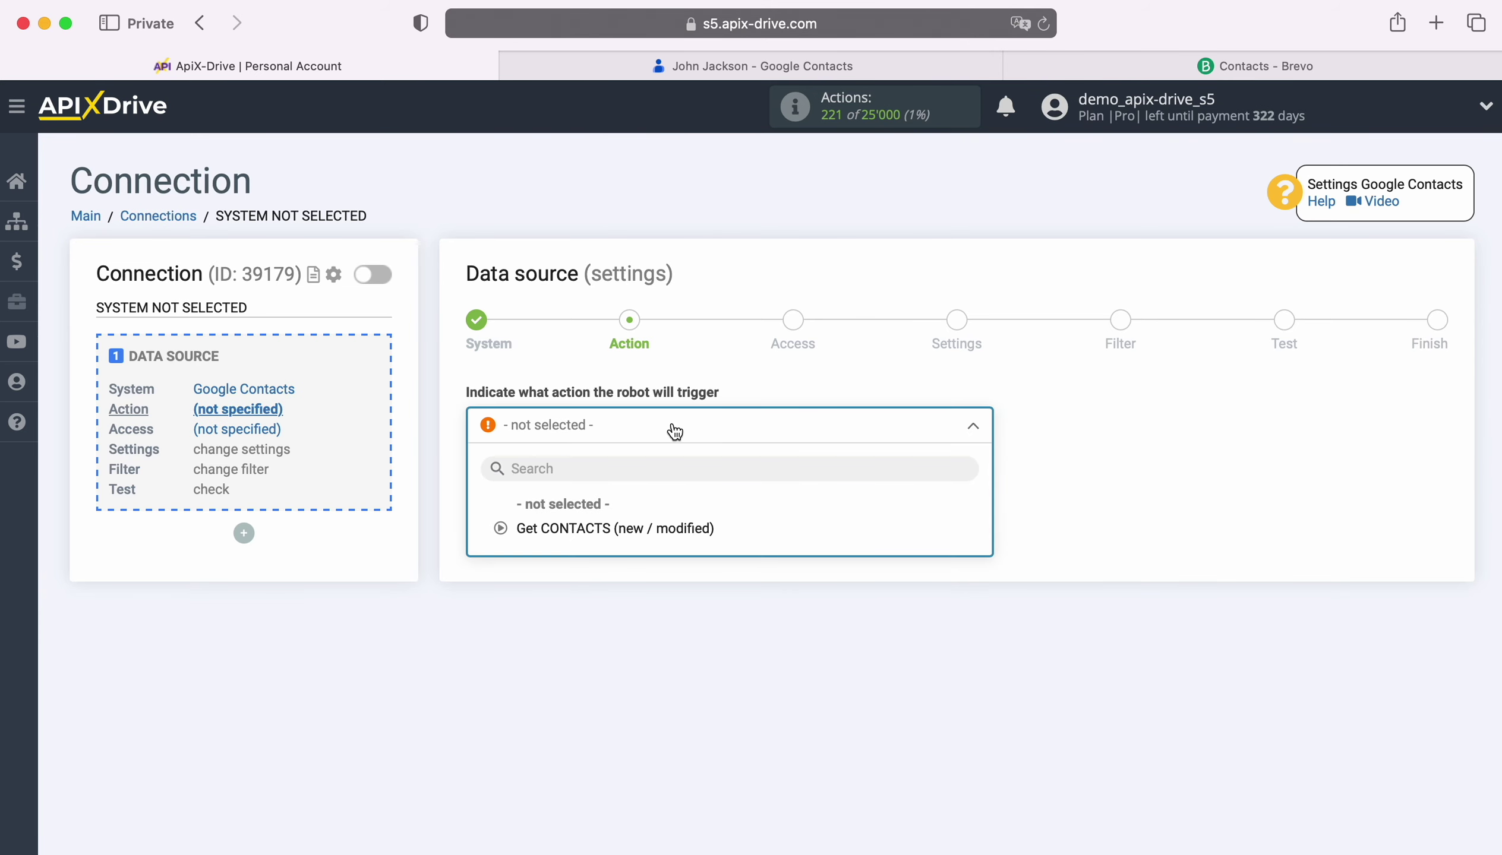
{"action": "left_click", "coordinate": [642, 527]}
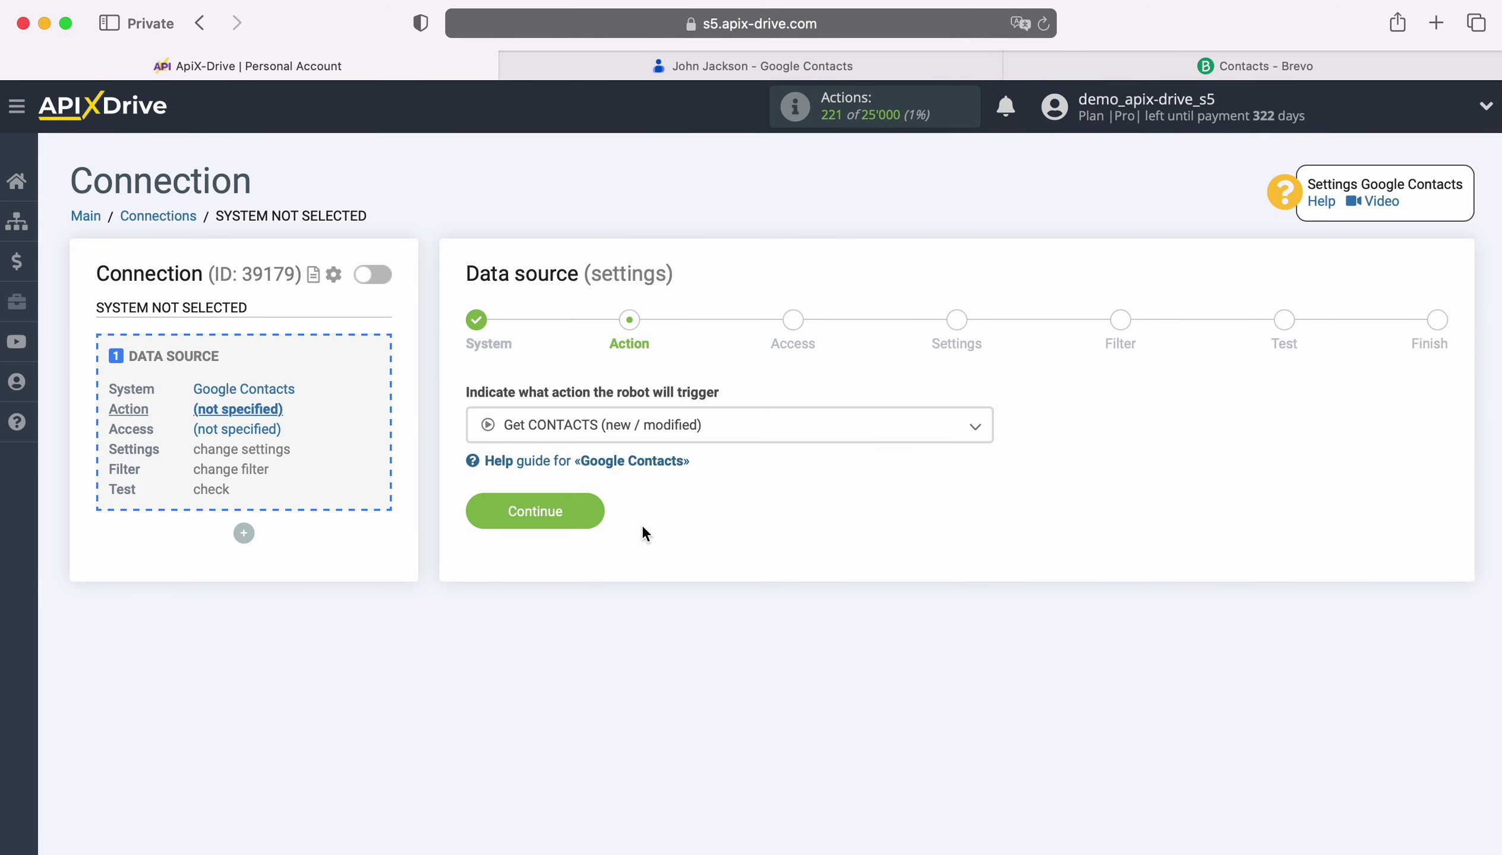
{"action": "left_click", "coordinate": [585, 510]}
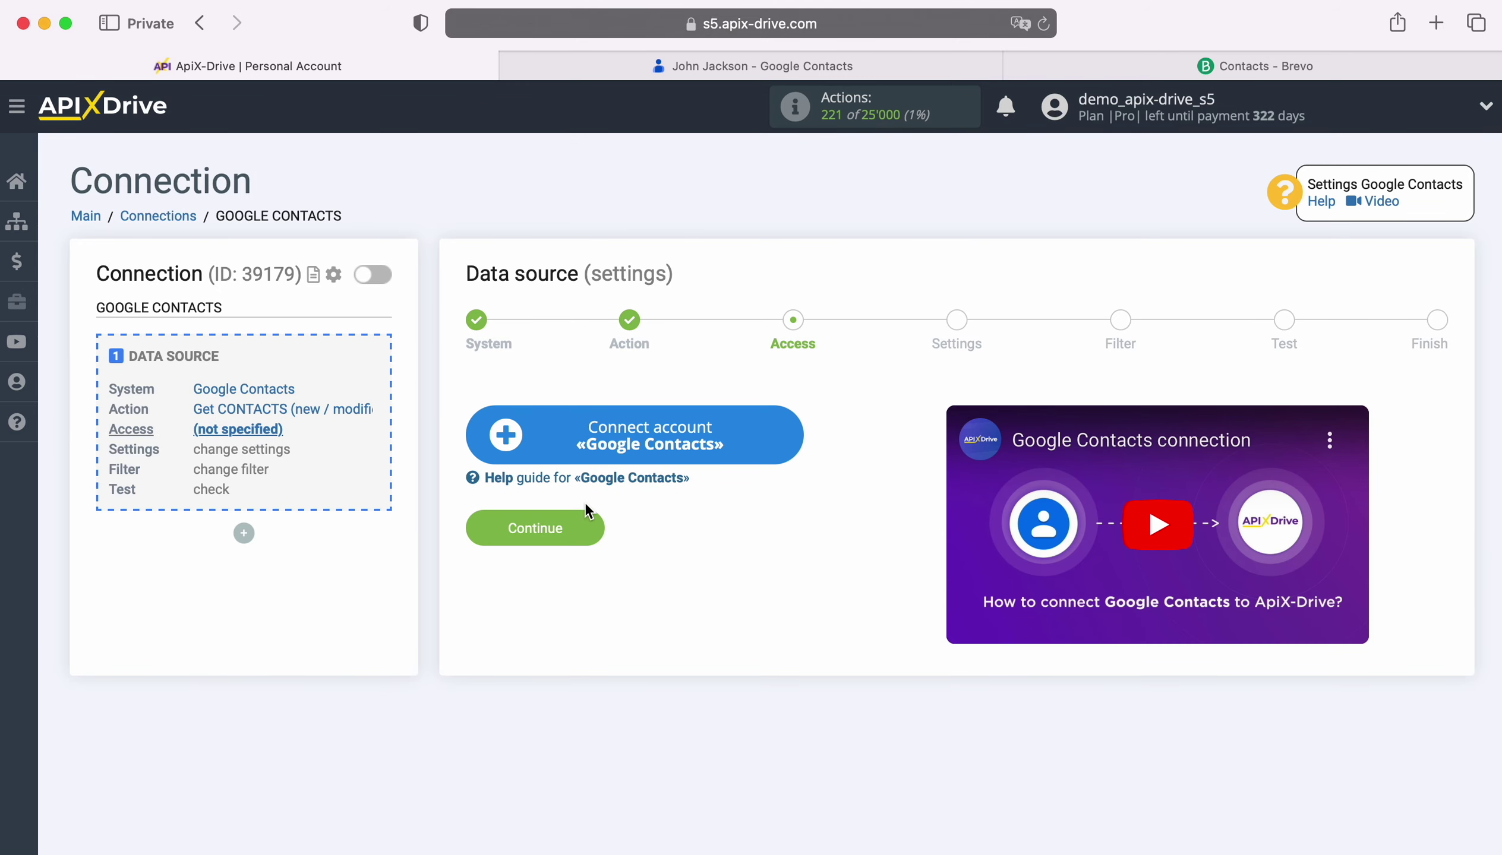
Connect the saved Google account and grant ApiX-Drive permission to see and edit contacts.
{"action": "left_click", "coordinate": [780, 440]}
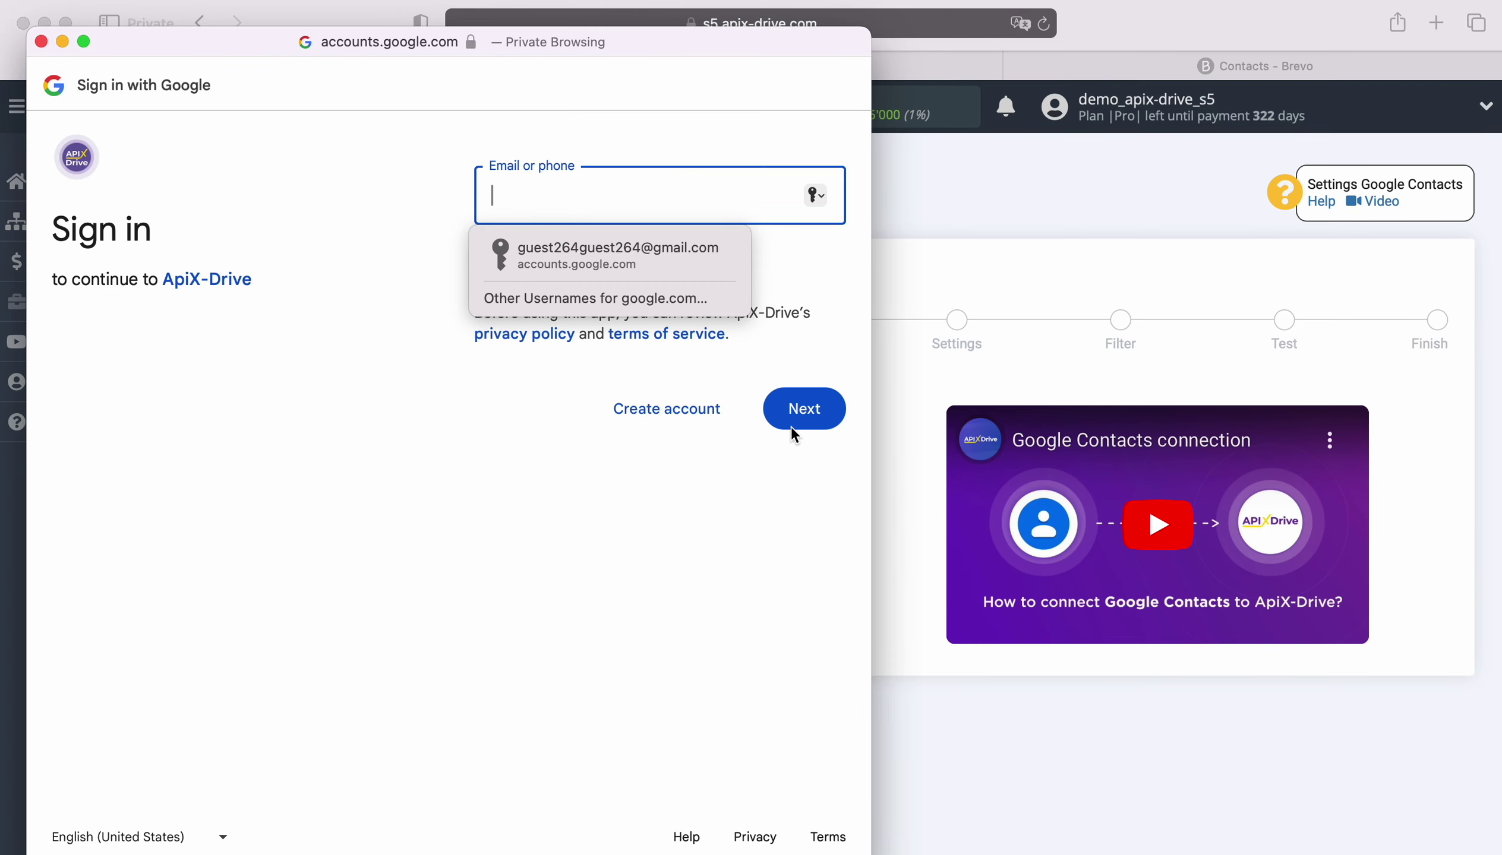
{"action": "left_click", "coordinate": [598, 250]}
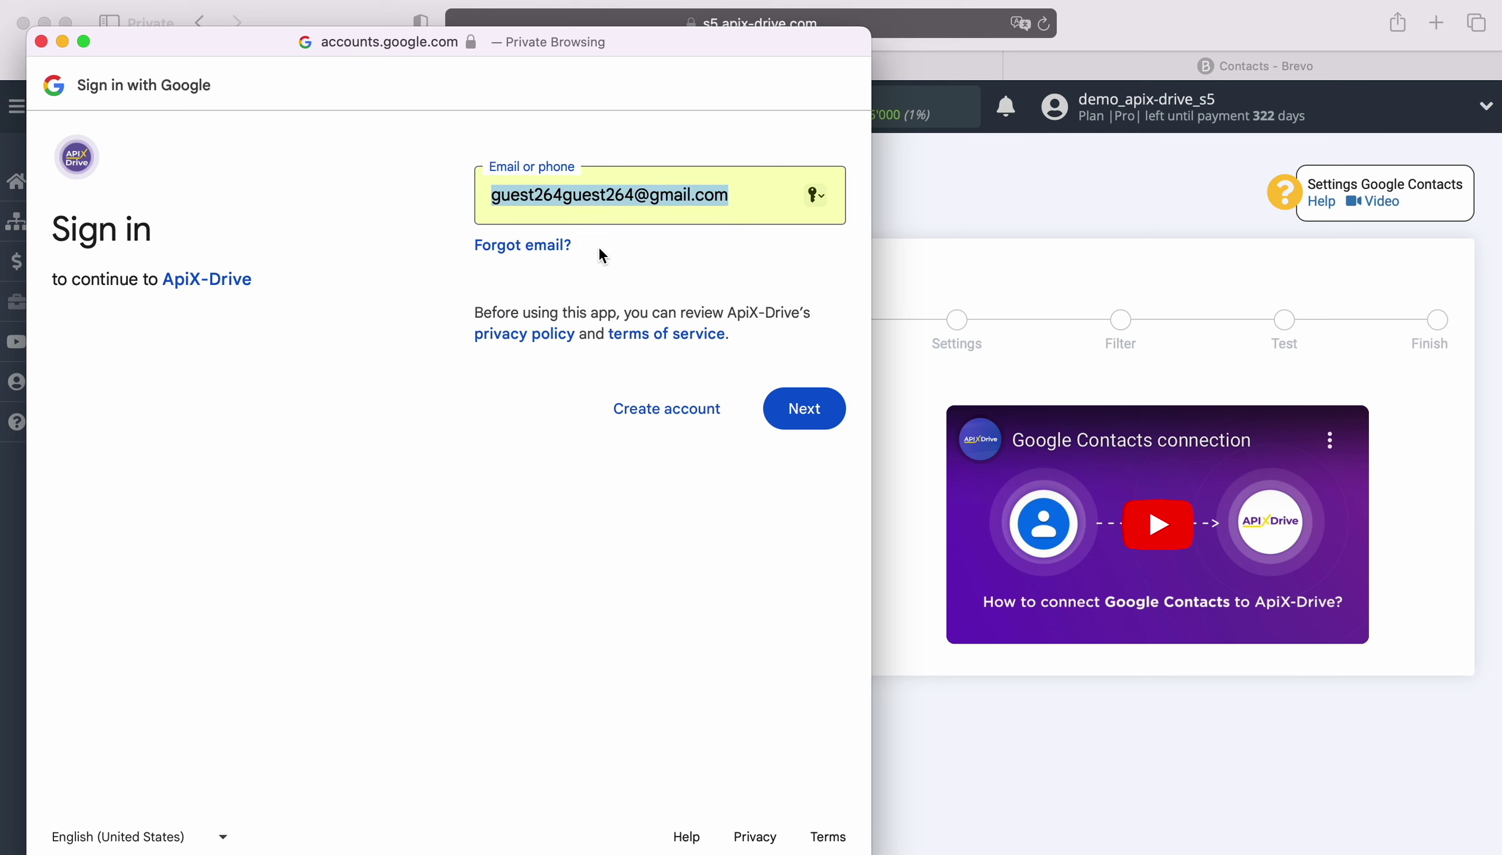
{"action": "left_click", "coordinate": [818, 409]}
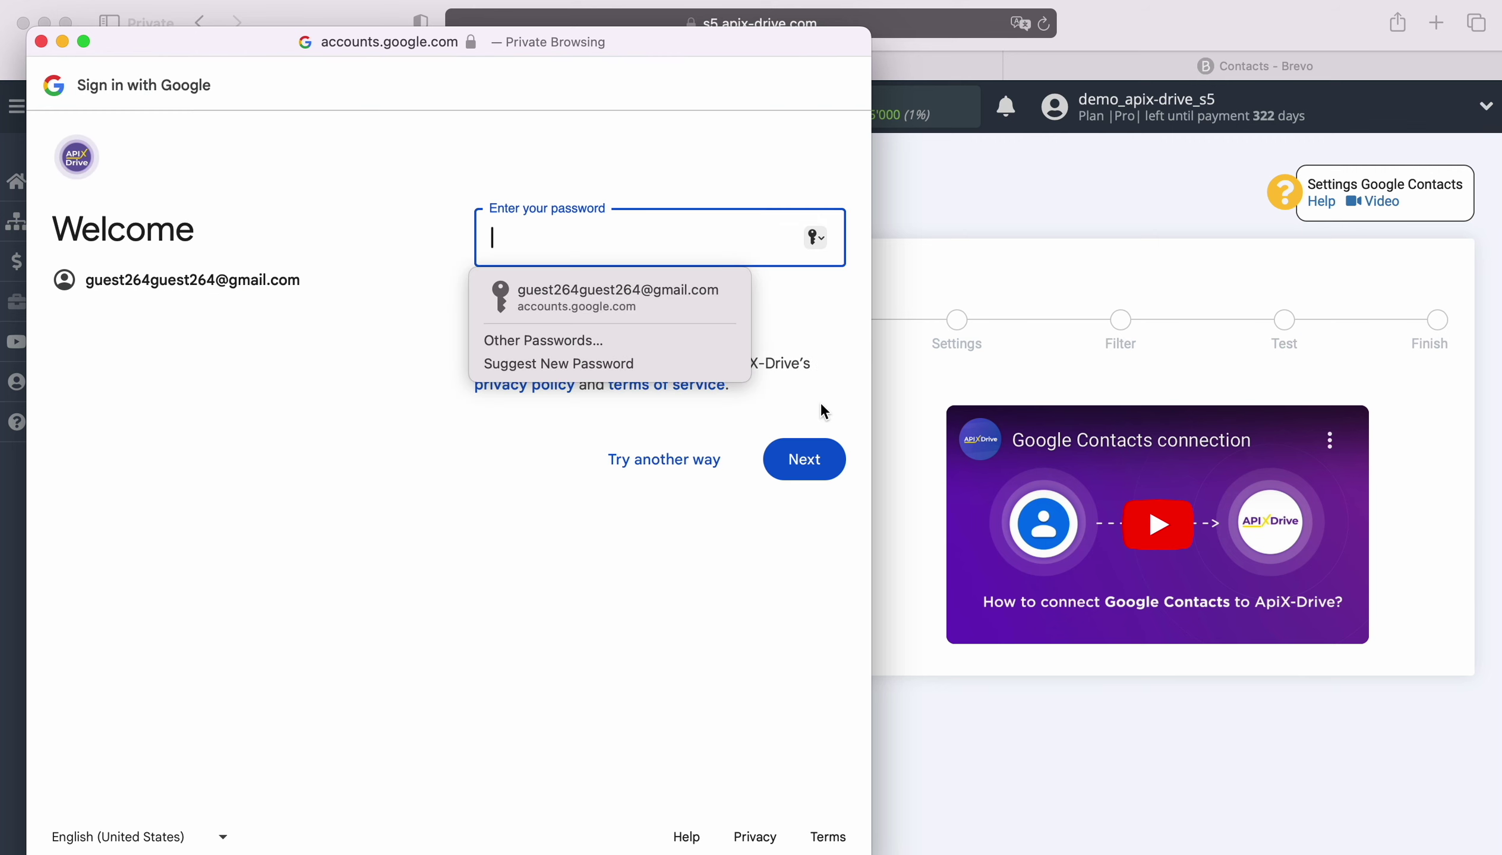
{"action": "left_click", "coordinate": [620, 292]}
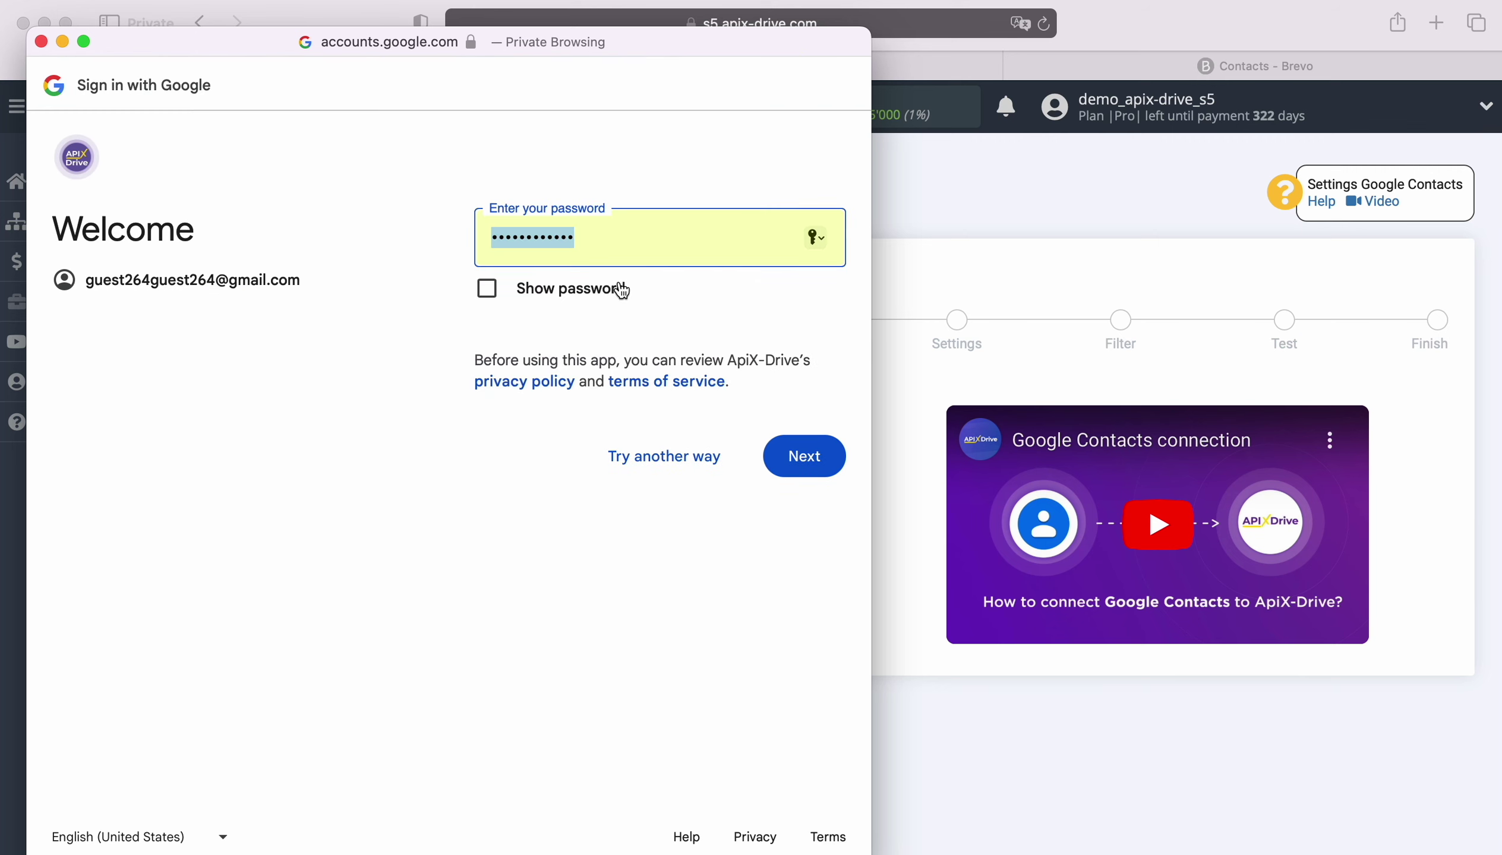
{"action": "left_click", "coordinate": [839, 458]}
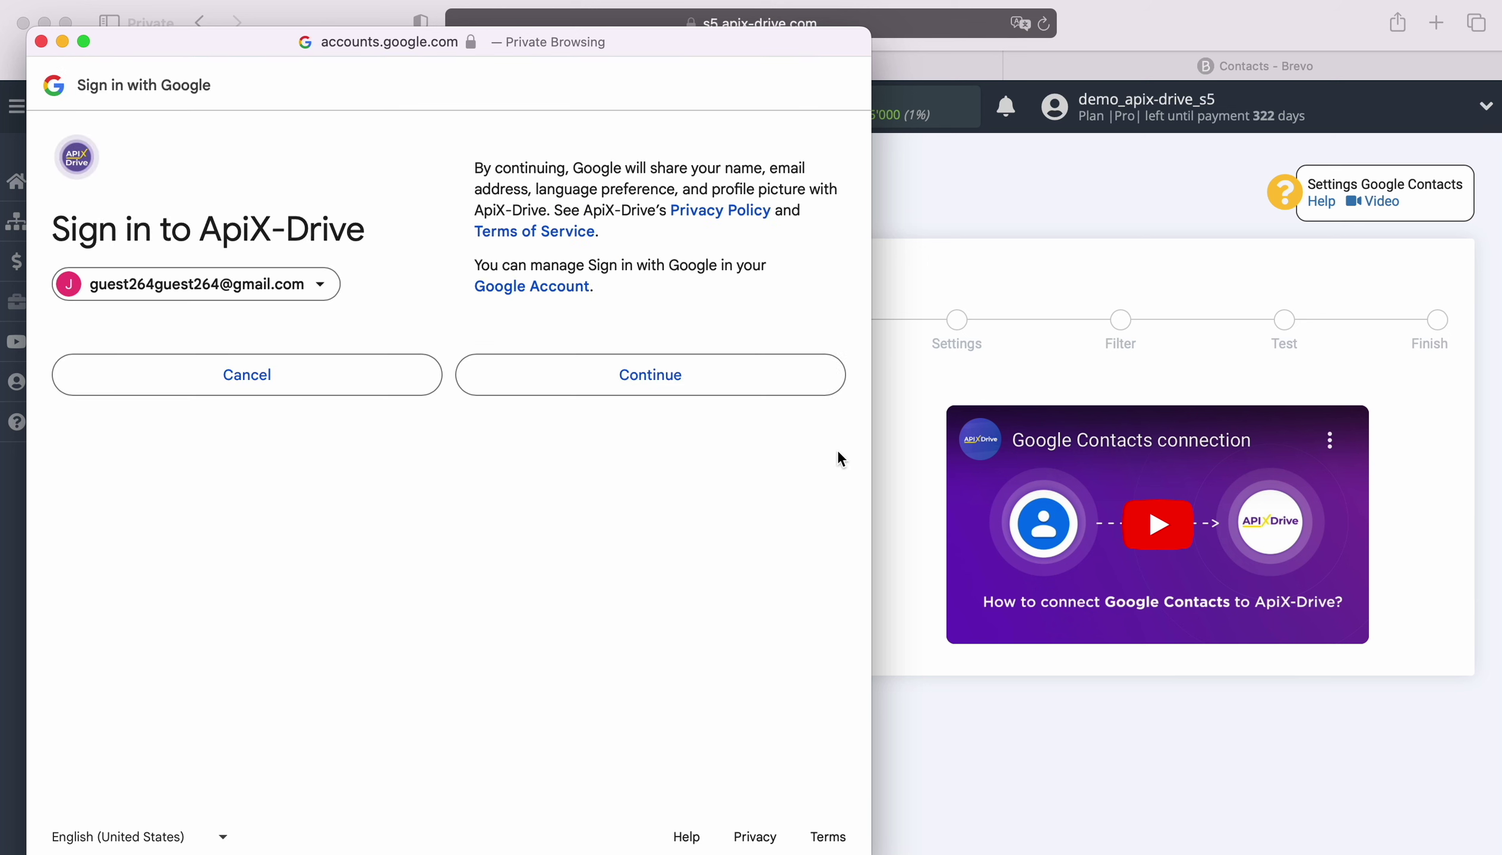
{"action": "left_click", "coordinate": [717, 381]}
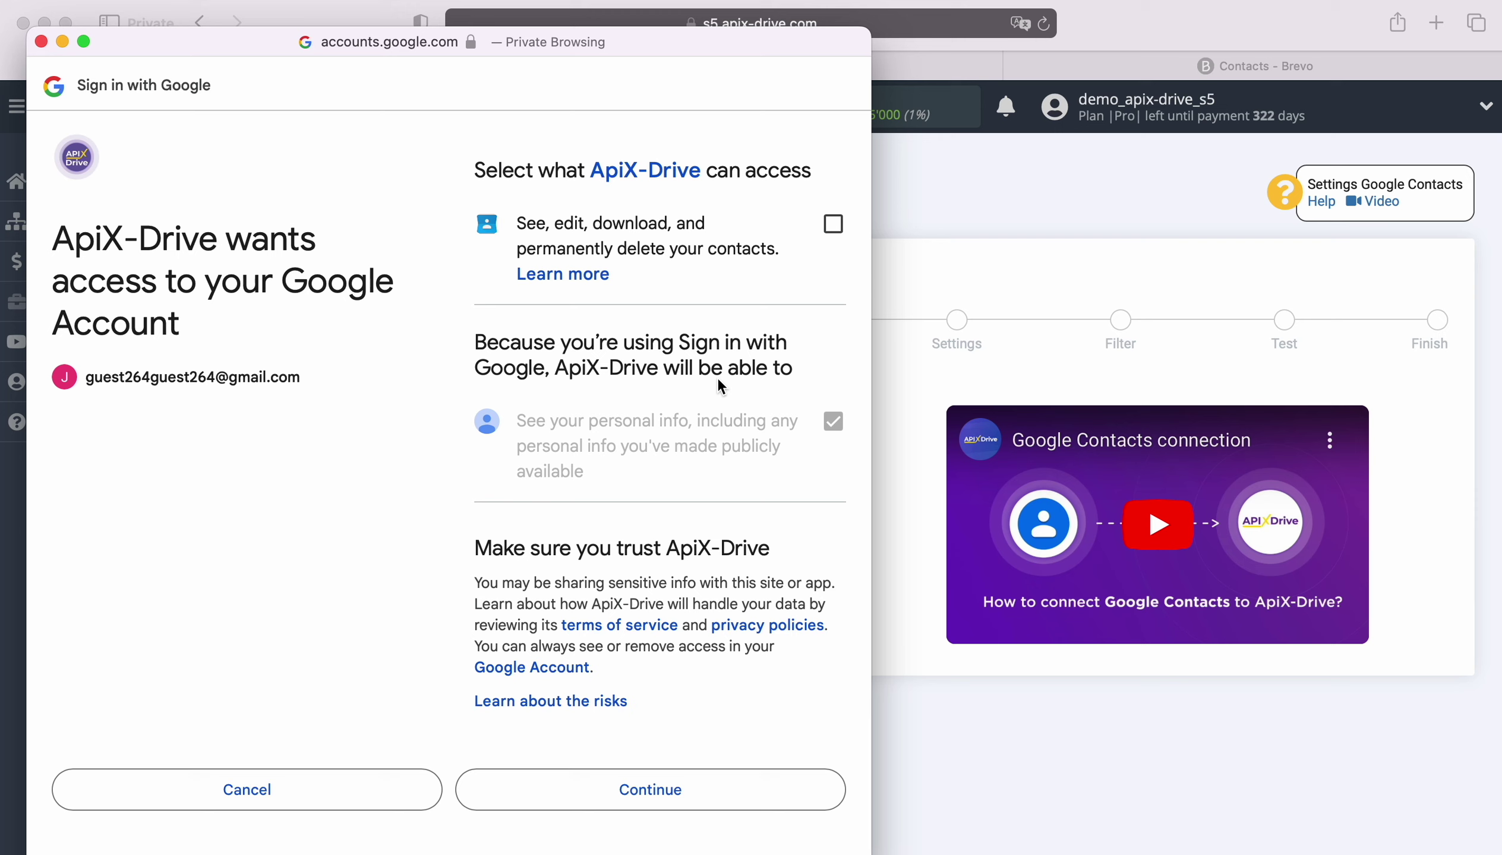
{"action": "left_click", "coordinate": [833, 226]}
{"action": "left_click", "coordinate": [768, 801]}
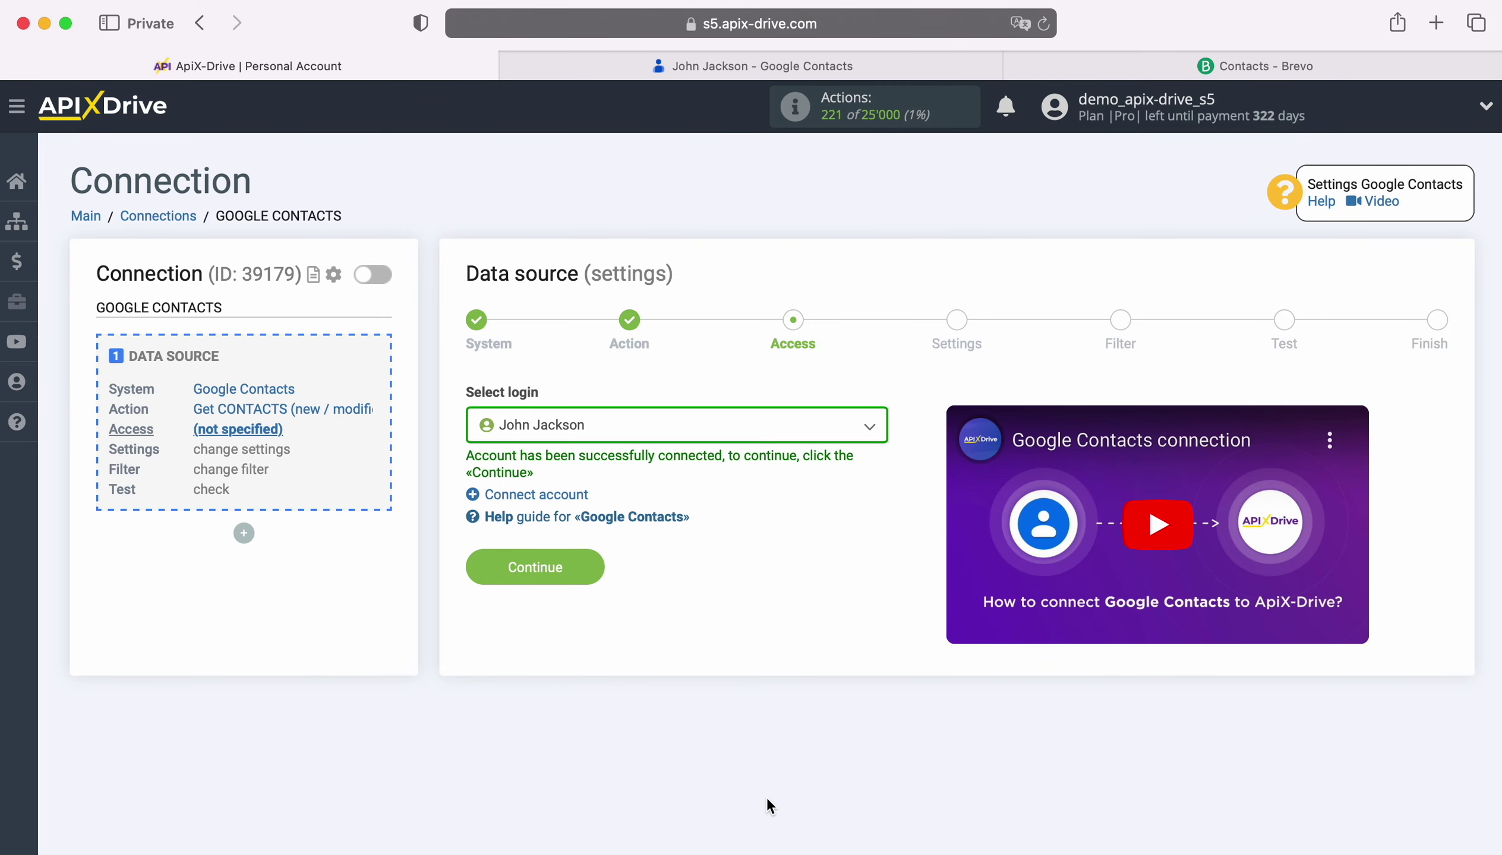
Select the connected Google account as login and pass the Settings and Filter steps unchanged.
{"action": "left_click", "coordinate": [716, 424]}
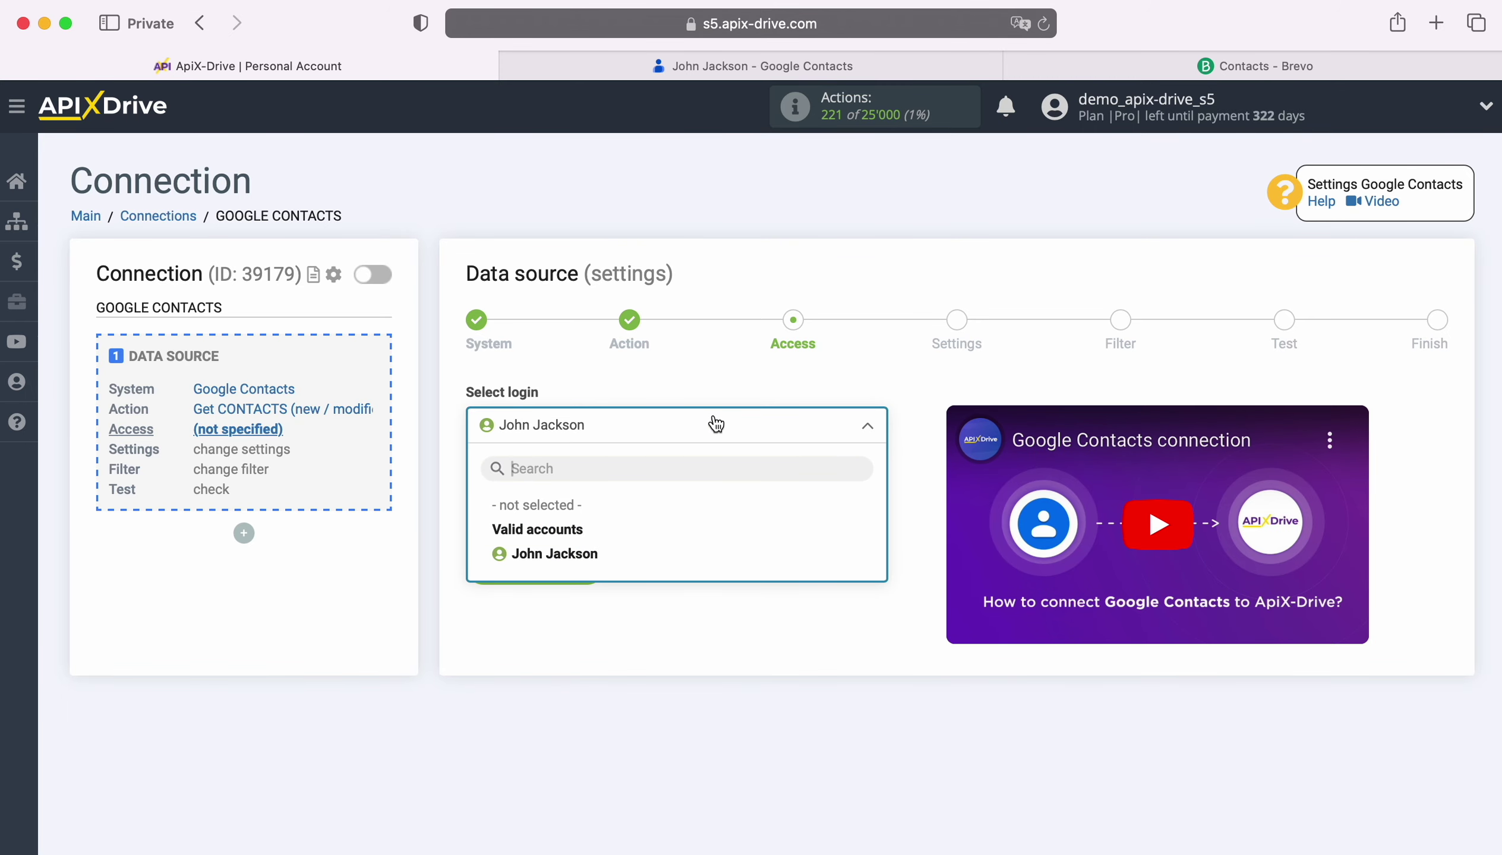
{"action": "left_click", "coordinate": [592, 555]}
{"action": "left_click", "coordinate": [594, 560]}
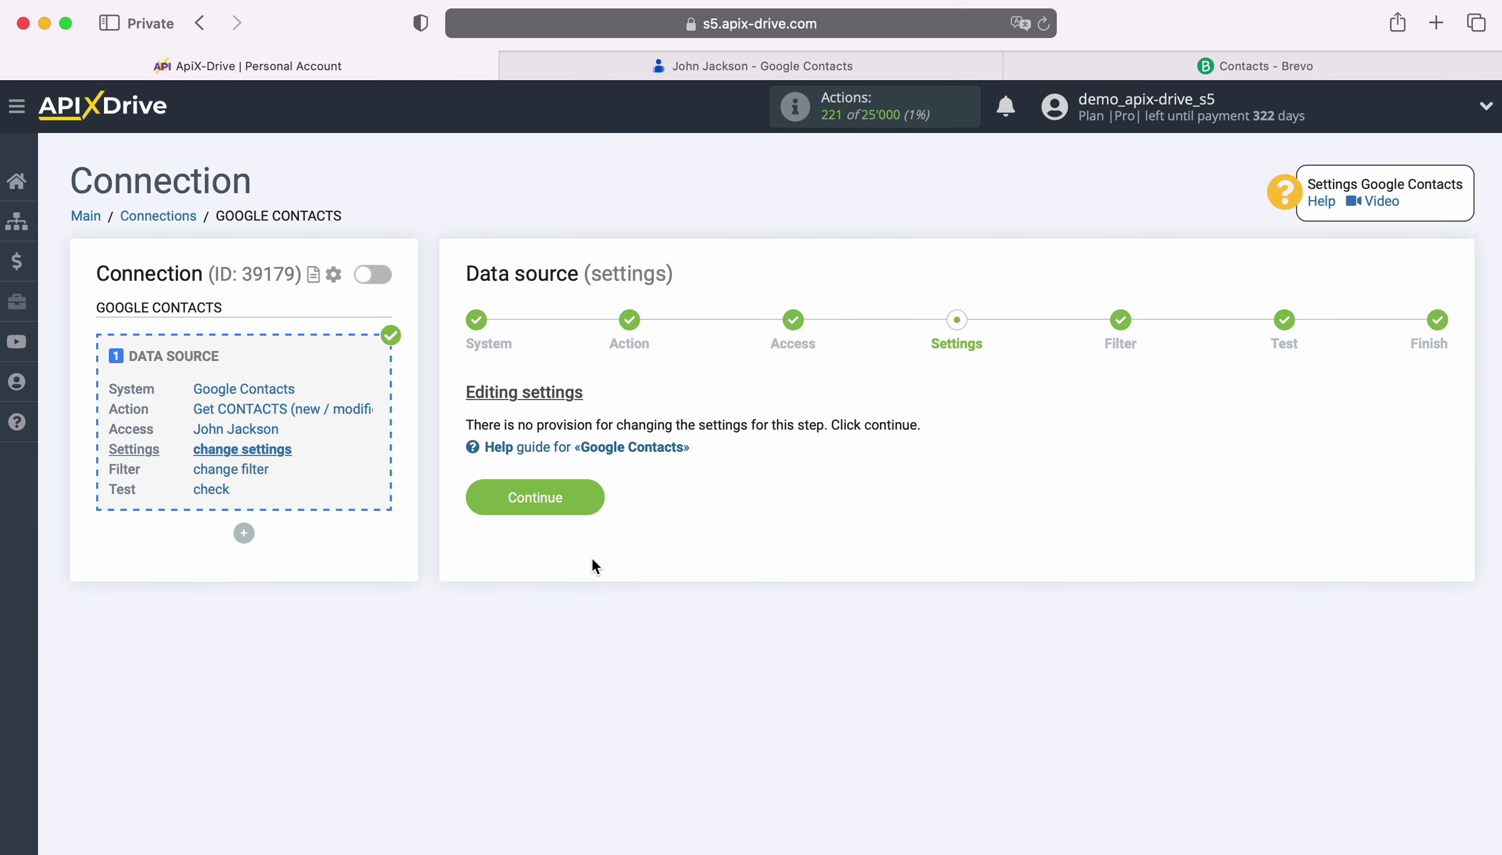
{"action": "left_click", "coordinate": [590, 499]}
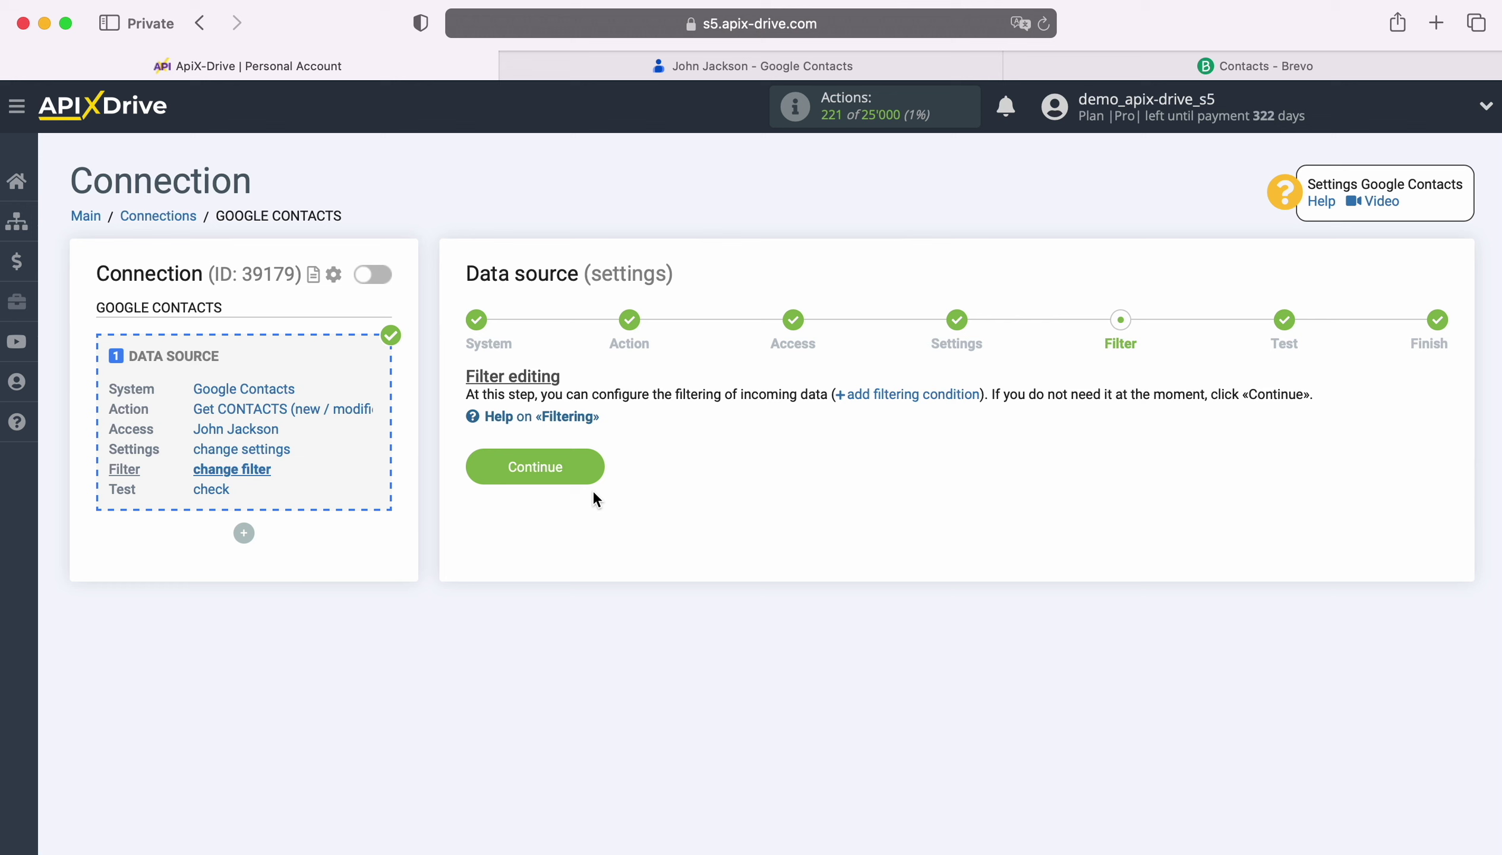
{"action": "left_click", "coordinate": [590, 474]}
Review the sample contact's test data and finish the data source setup.
{"action": "scroll", "coordinate": [1467, 549], "scroll_direction": "down", "scroll_amount": 5}
{"action": "scroll", "coordinate": [1467, 549], "scroll_direction": "down", "scroll_amount": 1}
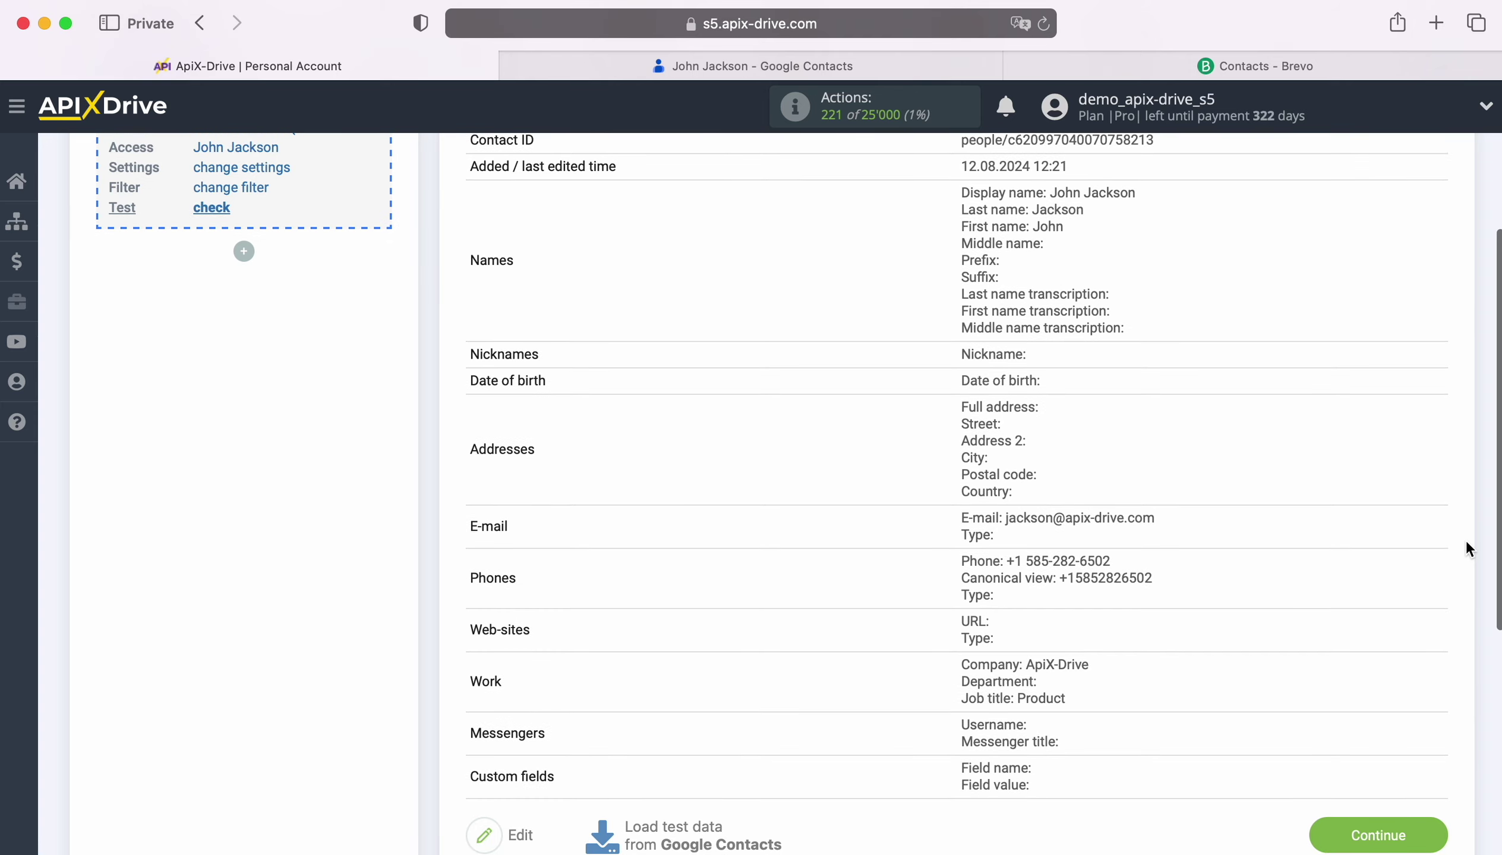
{"action": "scroll", "coordinate": [1467, 550], "scroll_direction": "down", "scroll_amount": 1}
{"action": "left_click", "coordinate": [1437, 807]}
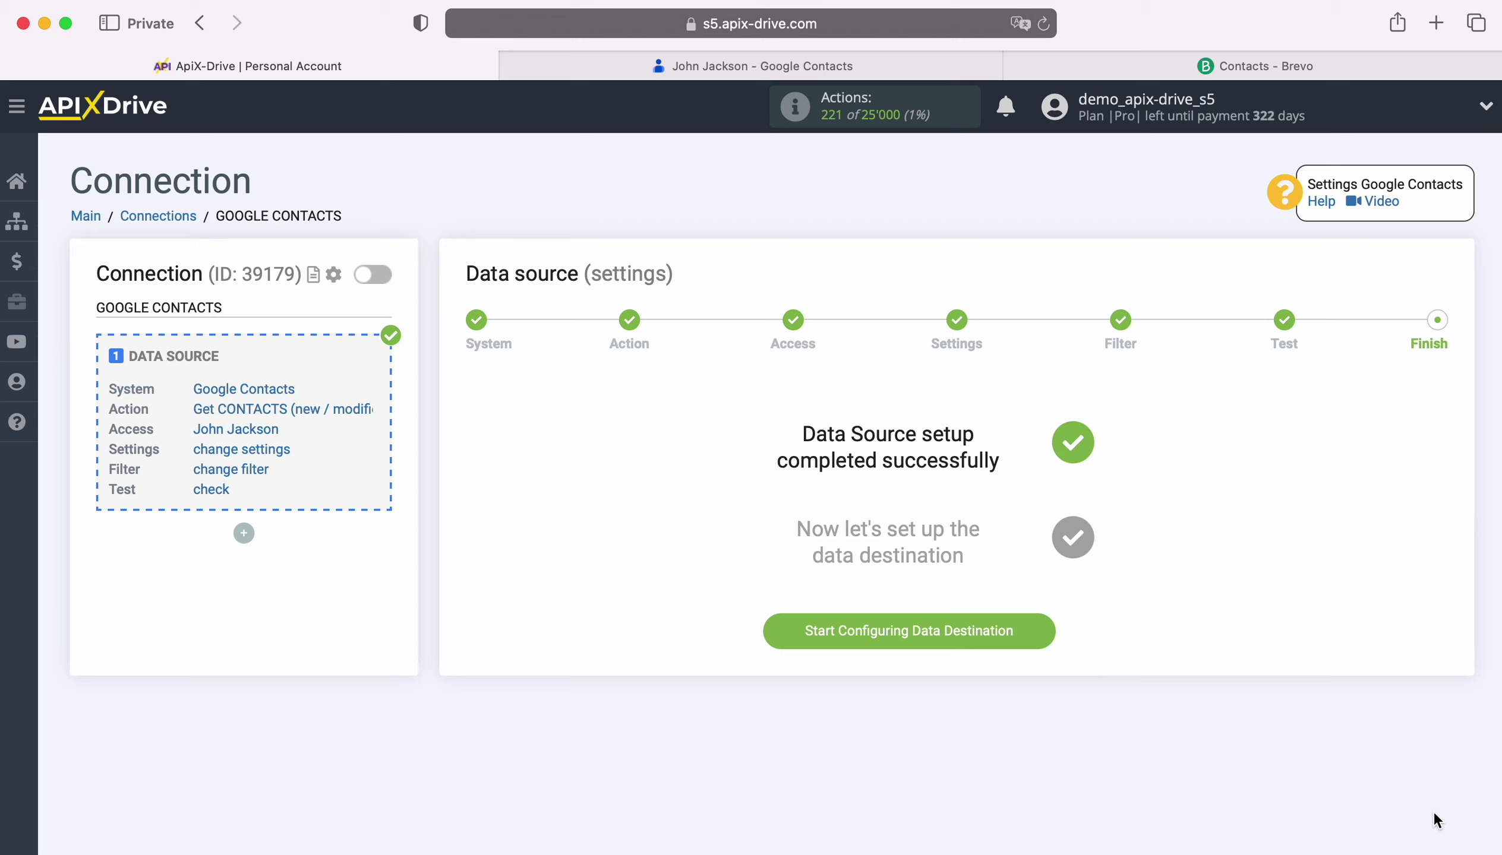
Begin the data destination setup with Brevo as the destination system.
{"action": "left_click", "coordinate": [1039, 625]}
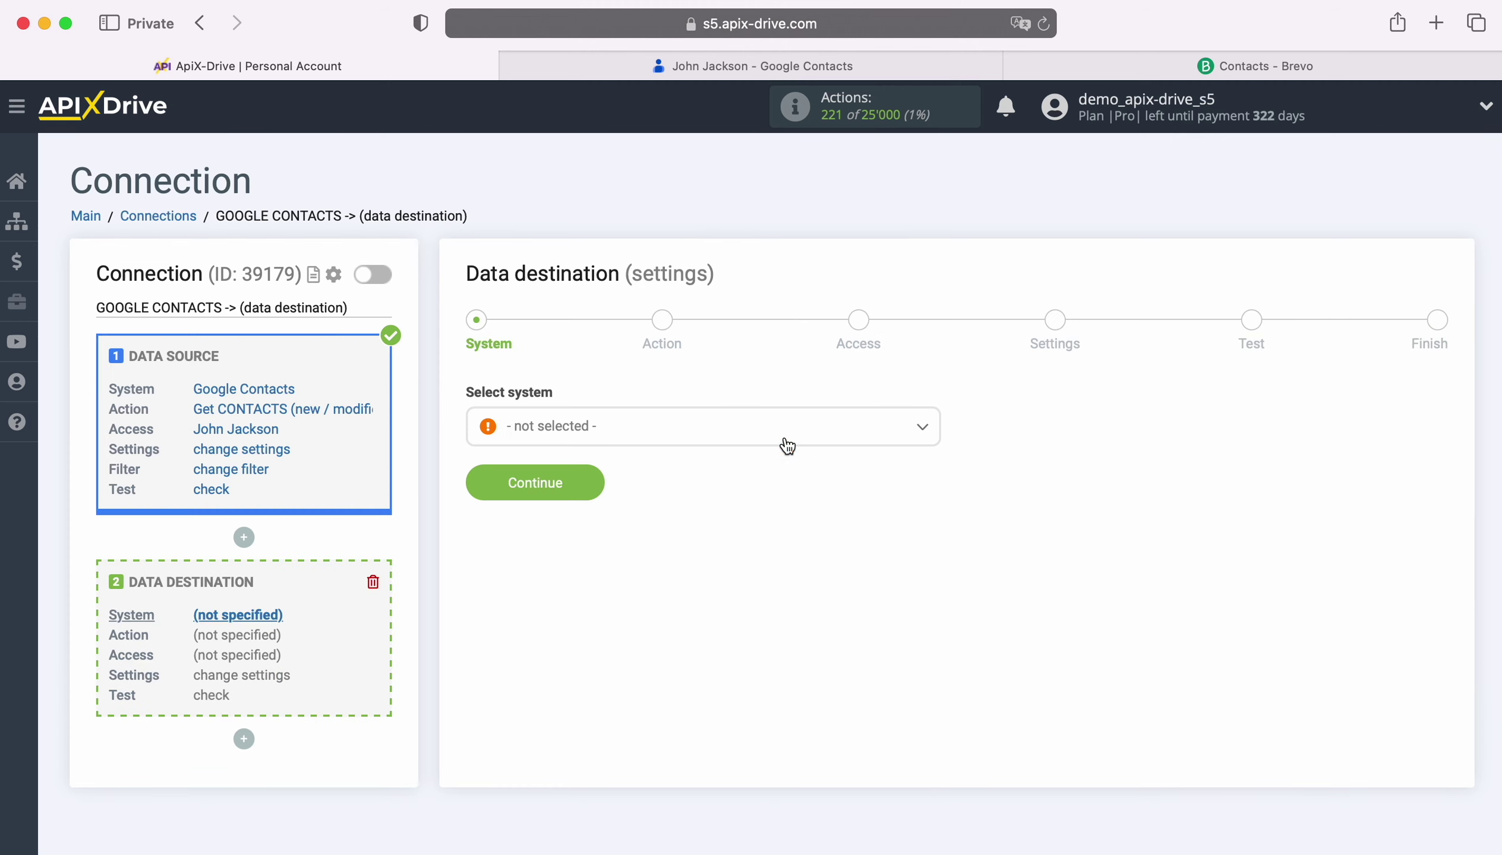
{"action": "left_click", "coordinate": [786, 445]}
{"action": "scroll", "coordinate": [804, 614], "scroll_direction": "down", "scroll_amount": 10}
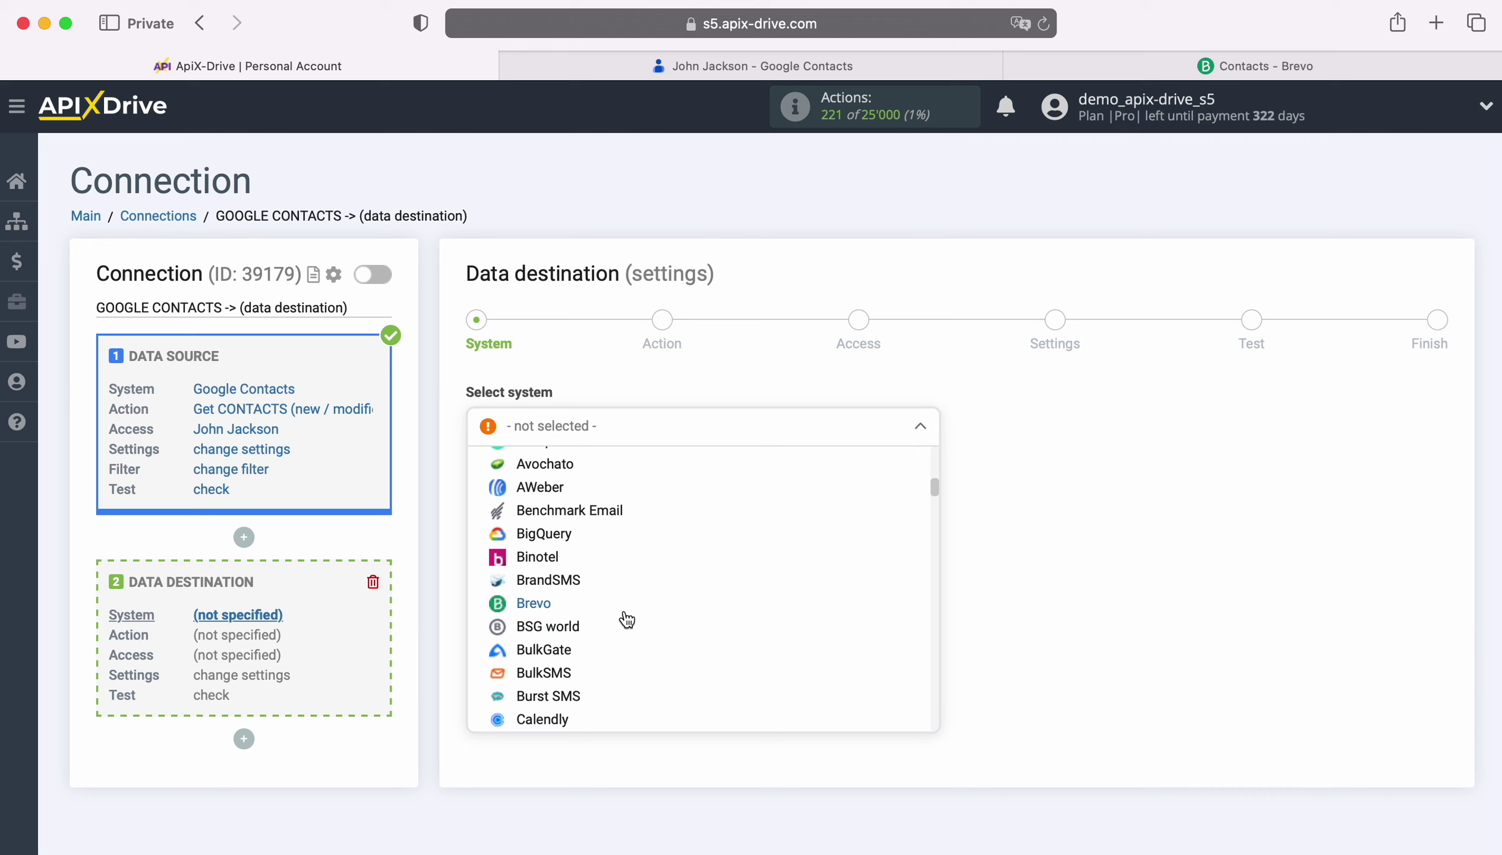
{"action": "left_click", "coordinate": [533, 604]}
{"action": "left_click", "coordinate": [586, 483]}
Set the destination action to Add / Update CONTACT.
{"action": "left_click", "coordinate": [683, 438]}
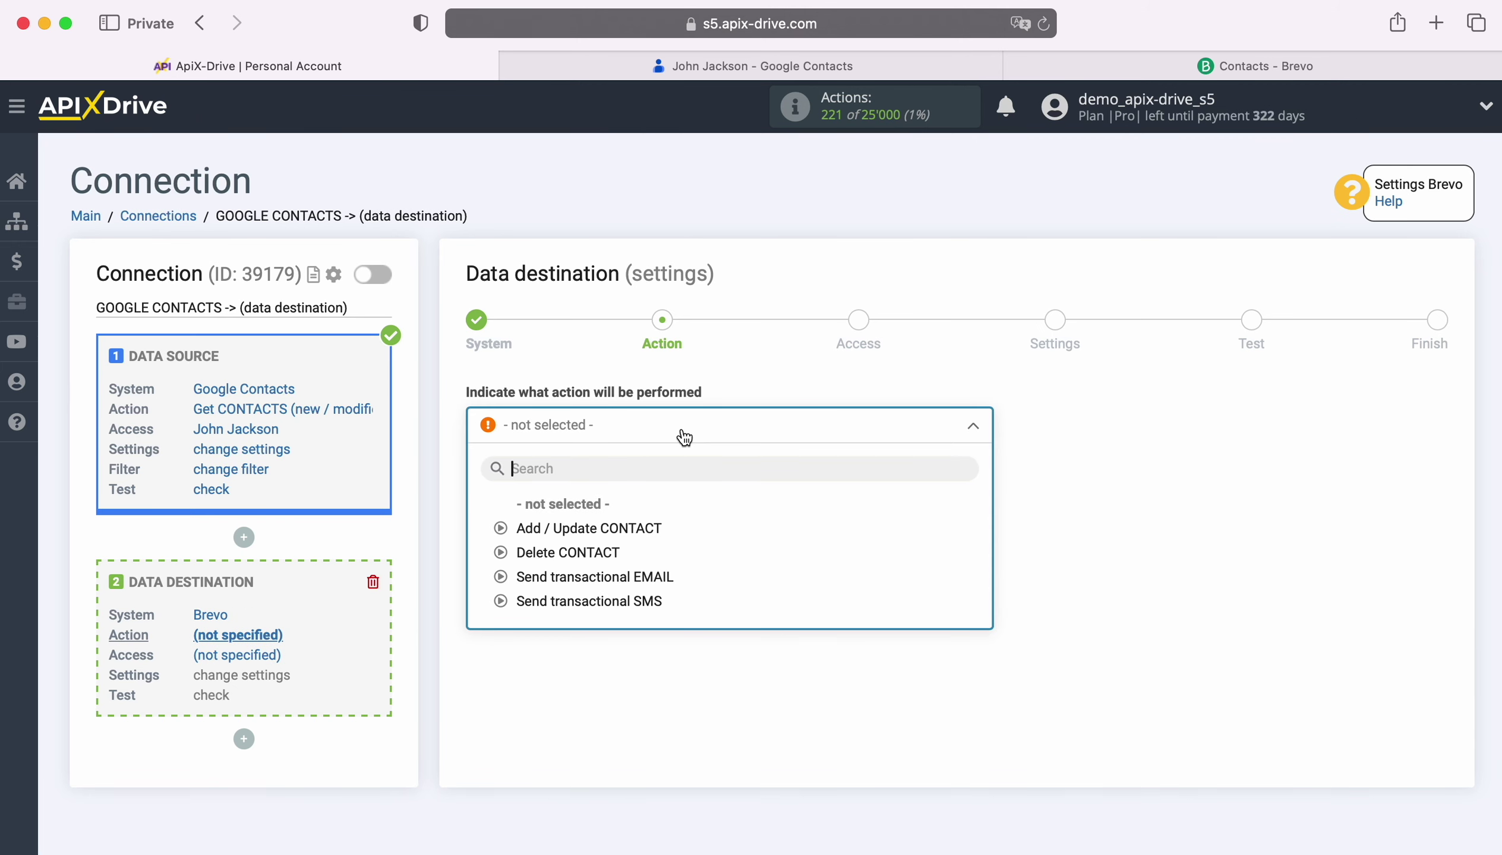
{"action": "left_click", "coordinate": [654, 527]}
{"action": "left_click", "coordinate": [592, 515]}
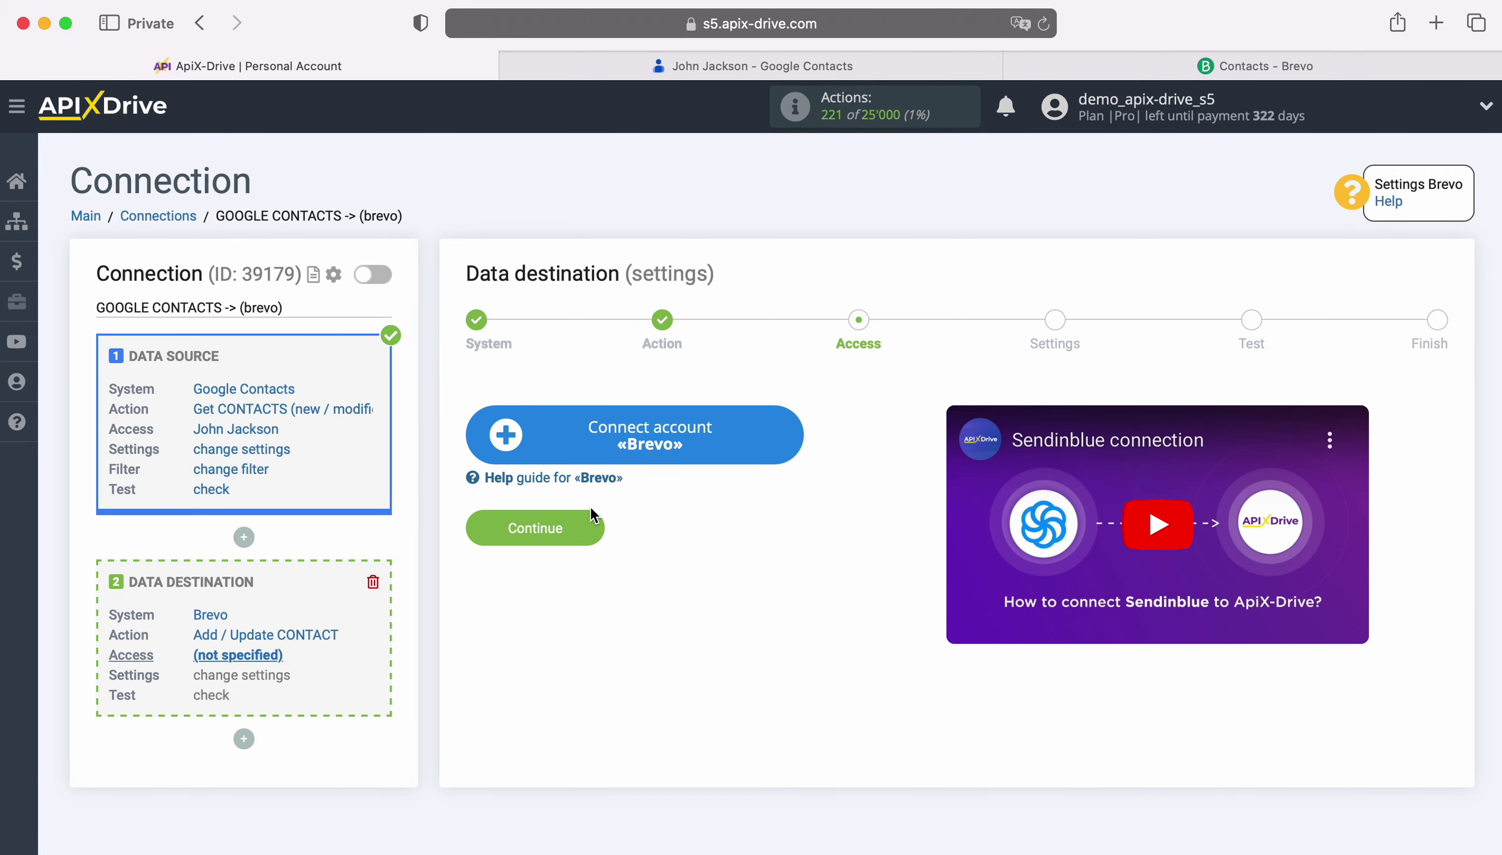
Begin connecting a Brevo account and open Brevo's SMTP & API settings from the account menu.
{"action": "left_click", "coordinate": [792, 431]}
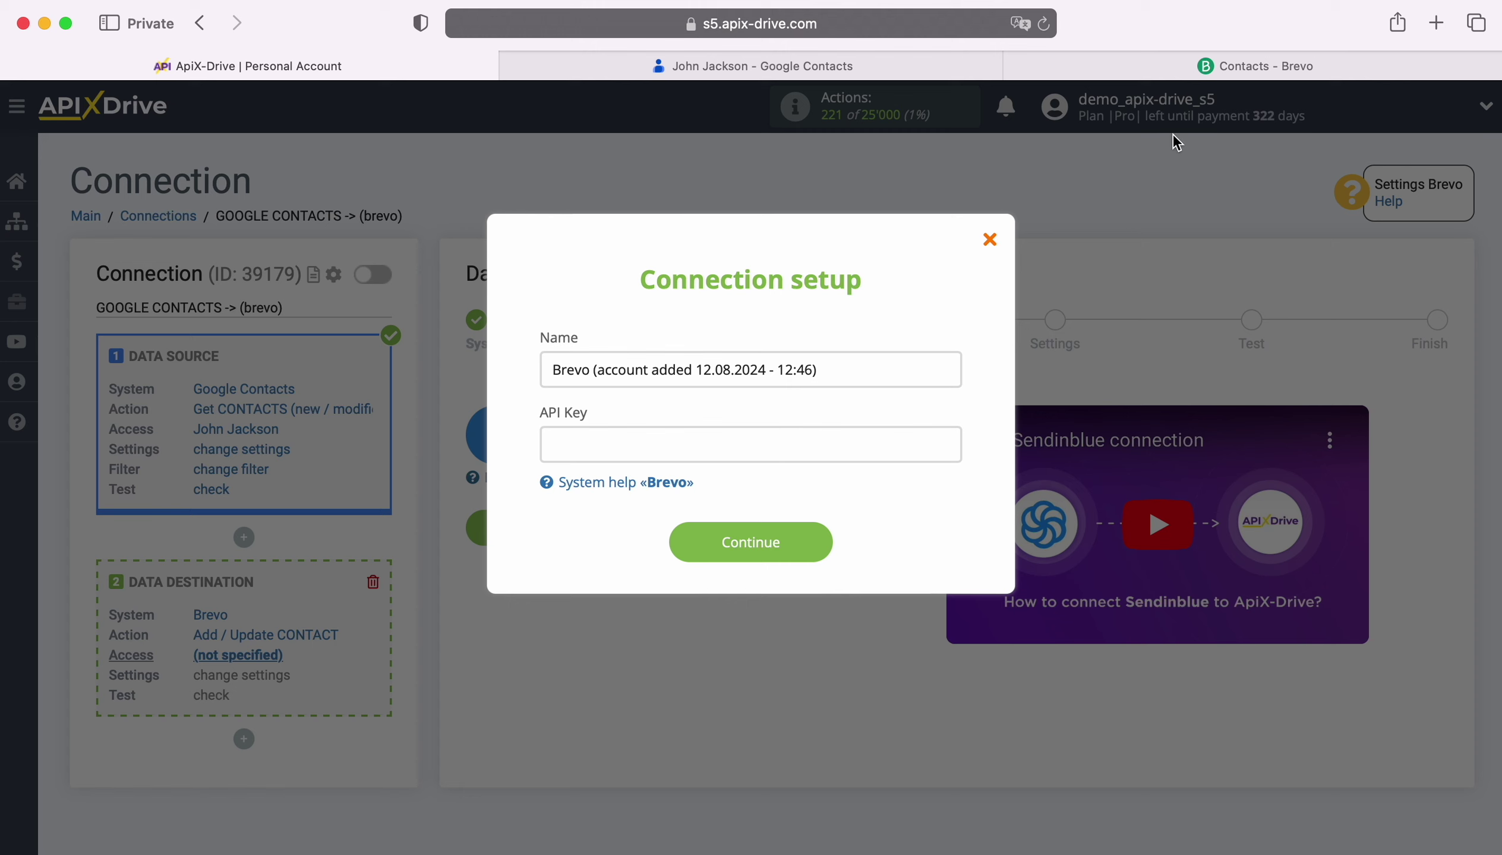
{"action": "left_click", "coordinate": [1210, 65]}
{"action": "left_click", "coordinate": [1400, 111]}
{"action": "left_click", "coordinate": [1266, 439]}
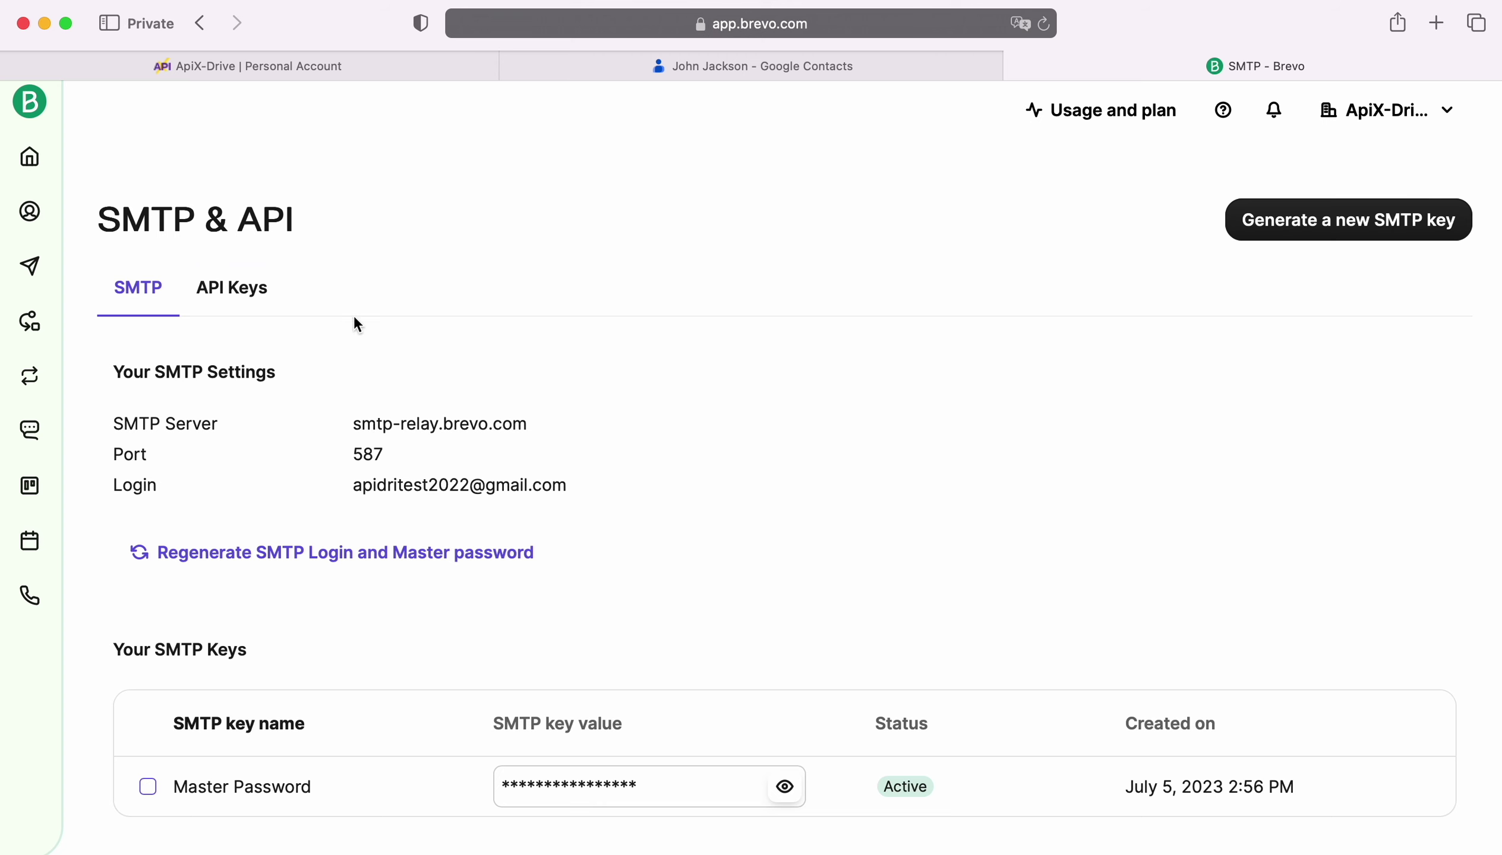
Generate a Brevo API key named 'New Leads', copy it, and return to ApiX-Drive's API Key field.
{"action": "left_click", "coordinate": [235, 292]}
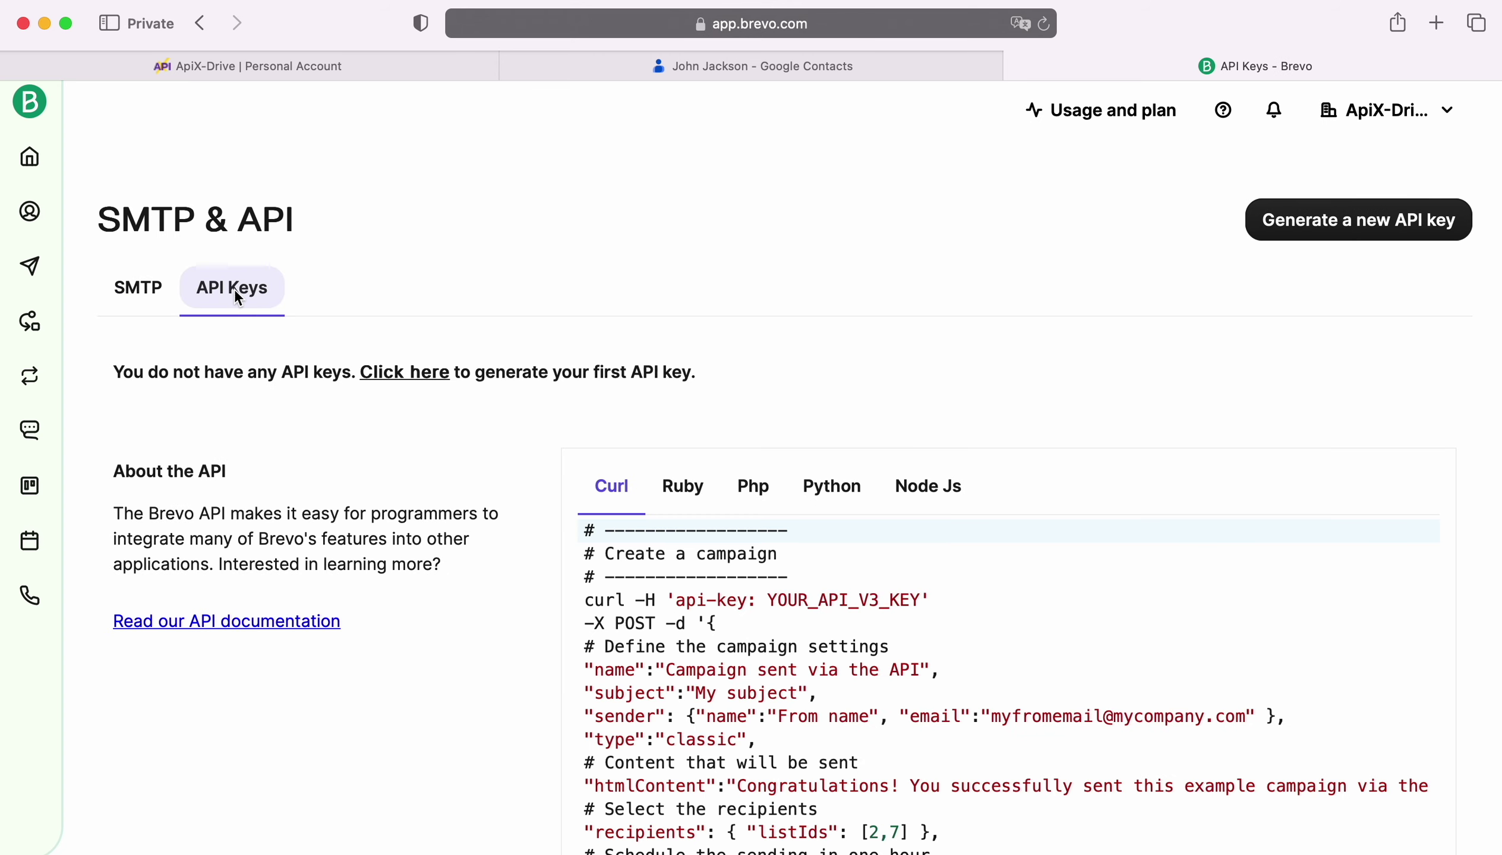
{"action": "left_click", "coordinate": [1357, 231]}
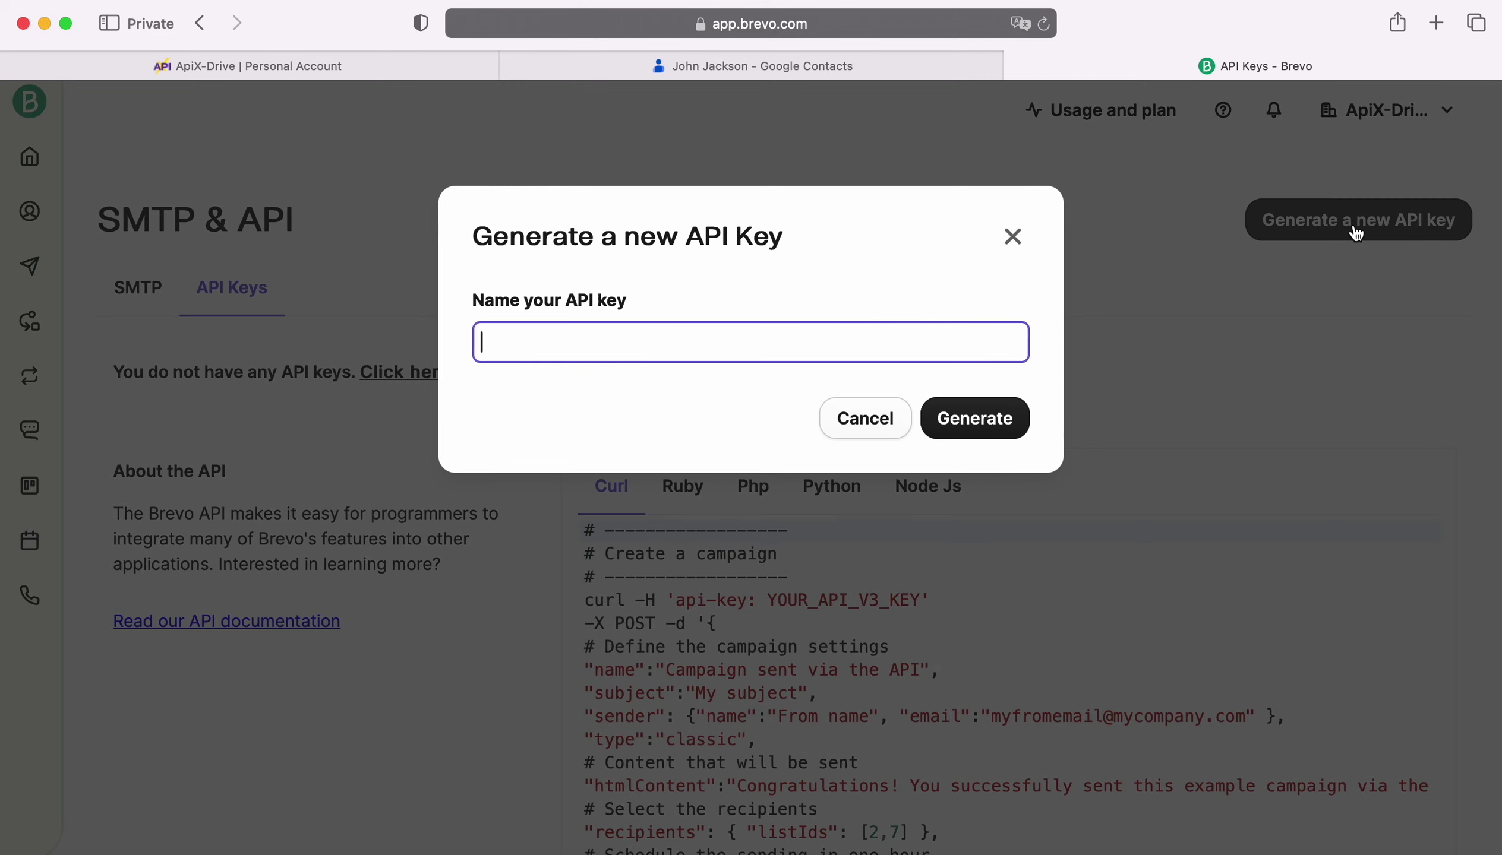
{"action": "type", "text": "New Leads"}
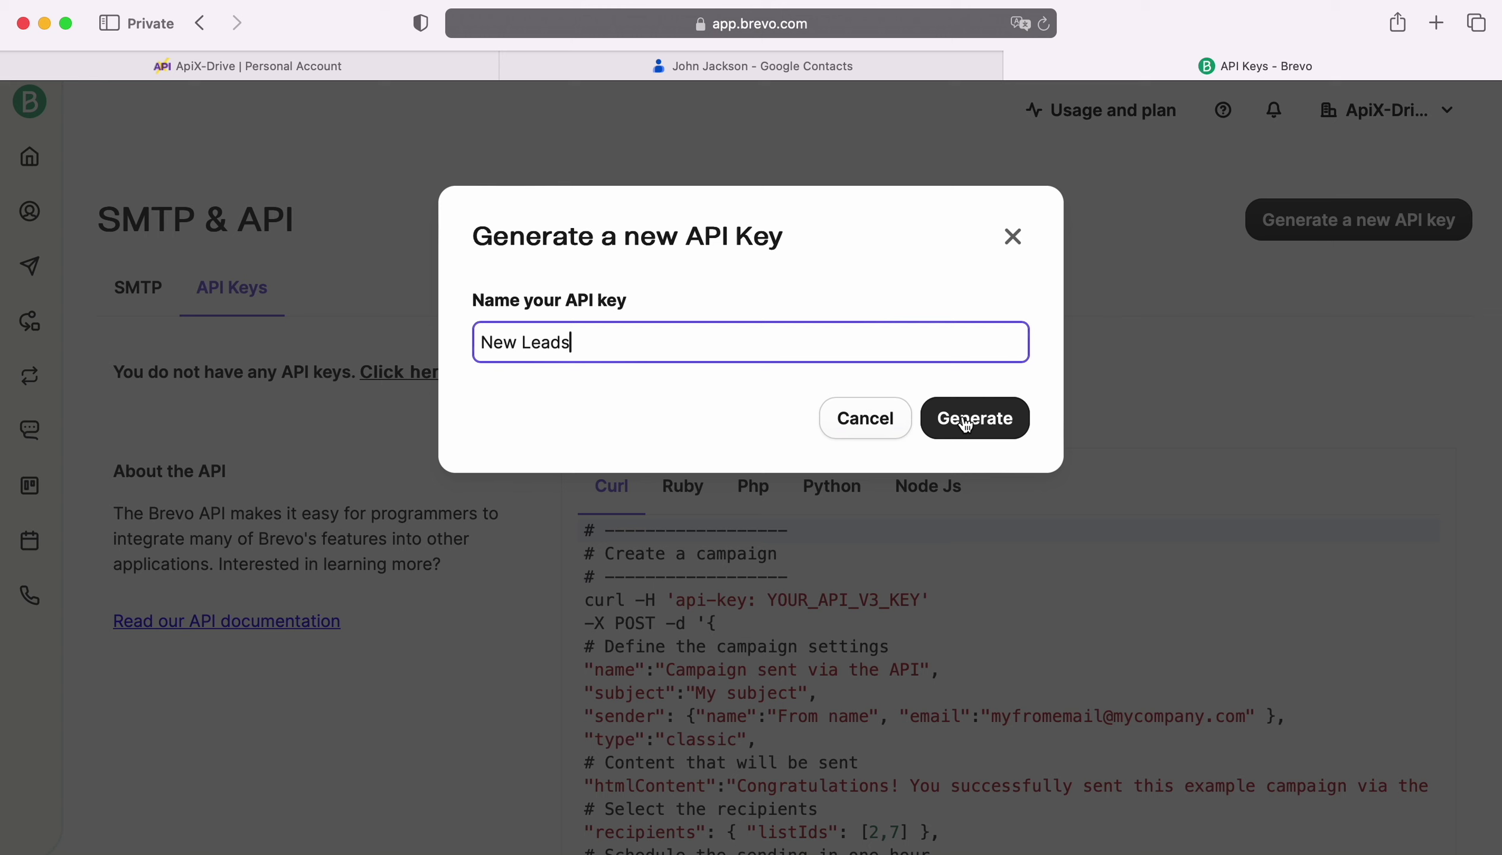
{"action": "left_click", "coordinate": [966, 424]}
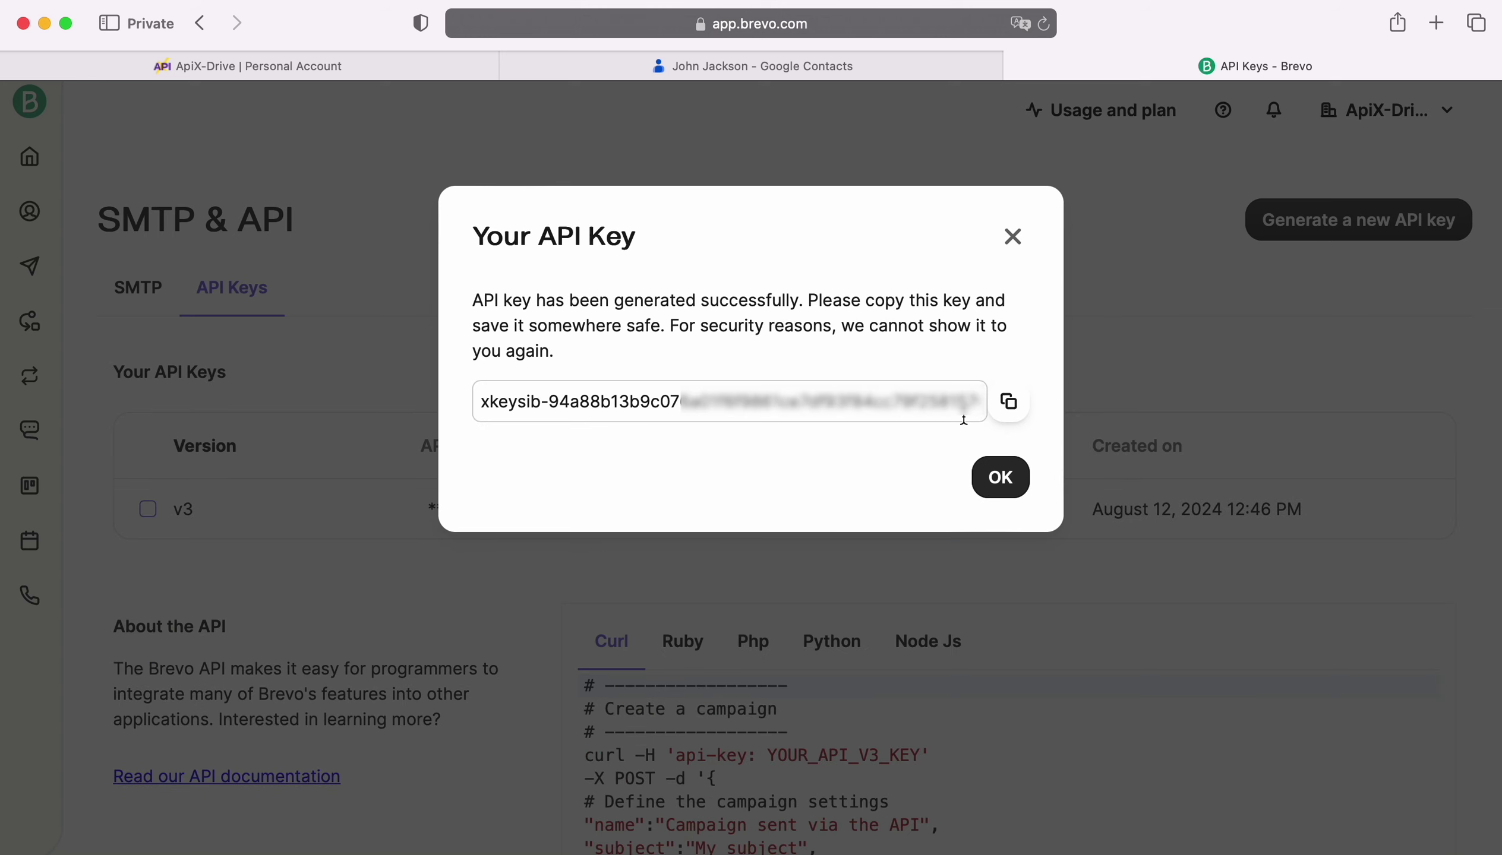
{"action": "left_click", "coordinate": [1008, 401]}
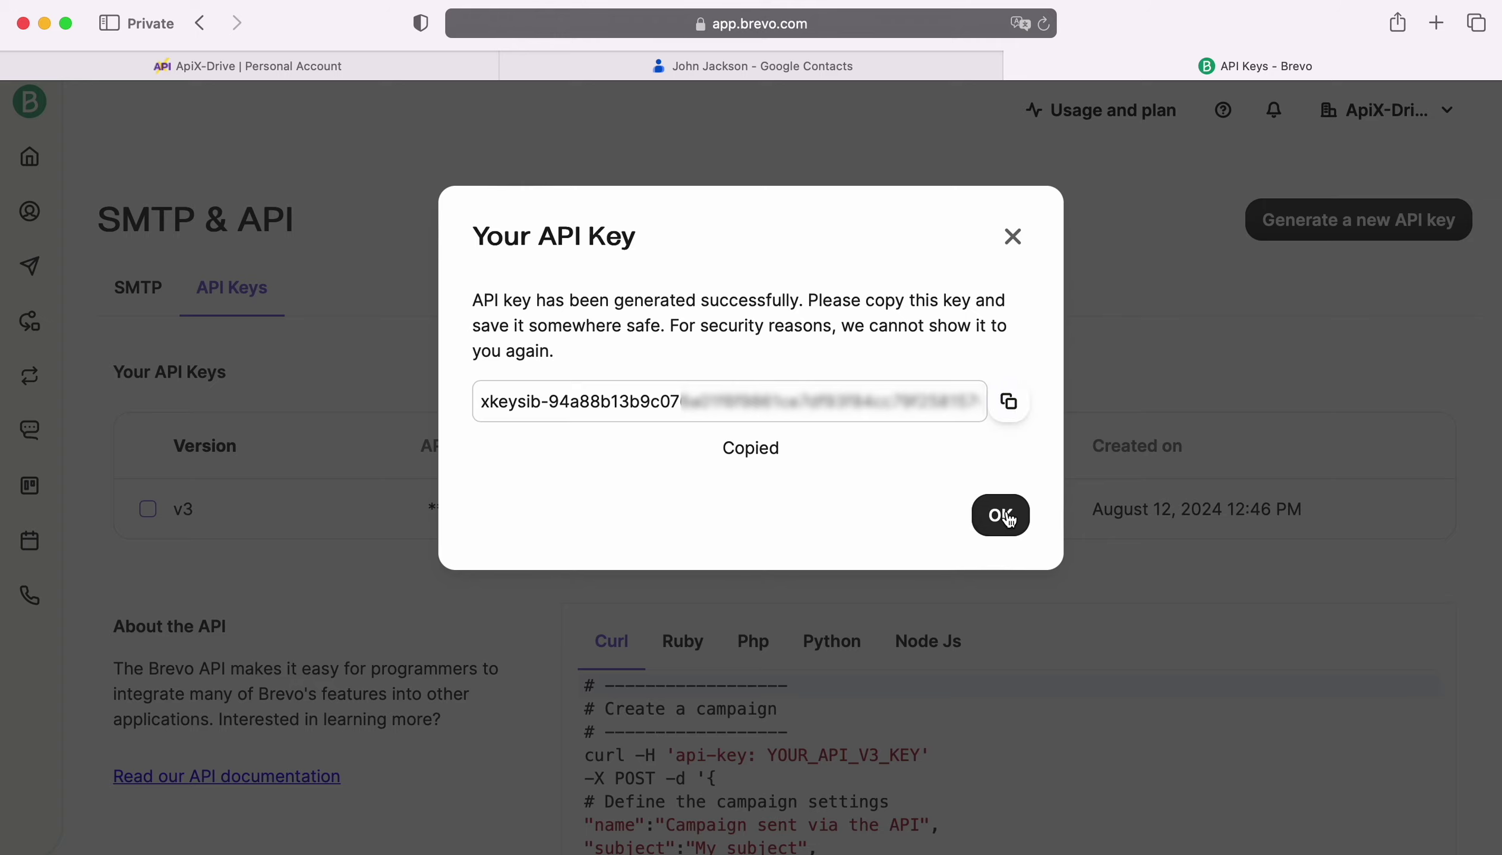
{"action": "left_click", "coordinate": [1006, 492]}
{"action": "left_click", "coordinate": [218, 66]}
{"action": "right_click", "coordinate": [589, 439]}
Save the Brevo account with the pasted API key, select it as login, and continue to Settings.
{"action": "left_click", "coordinate": [622, 496]}
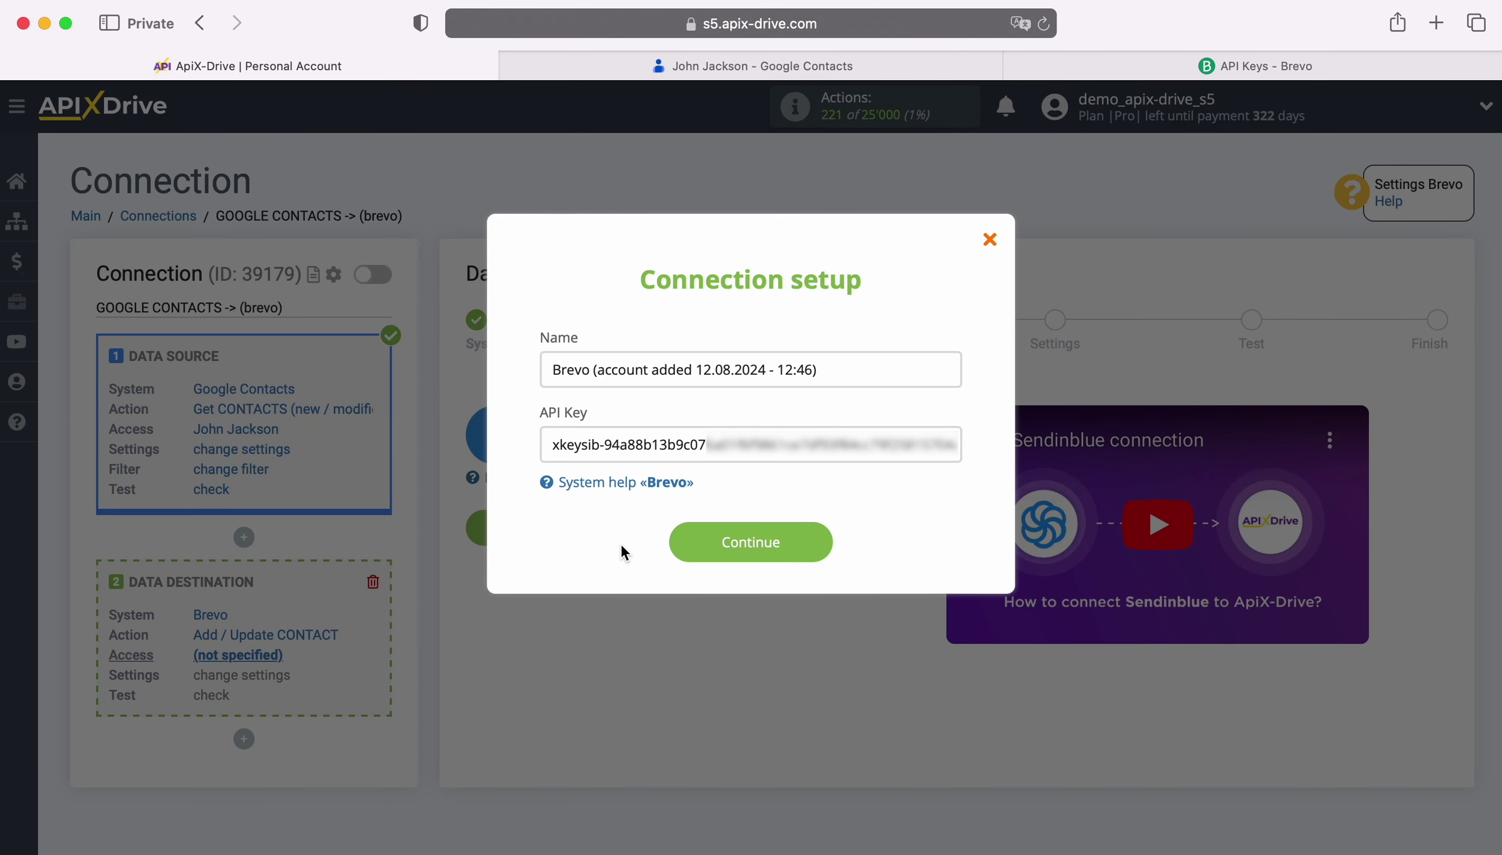
{"action": "left_click", "coordinate": [796, 558]}
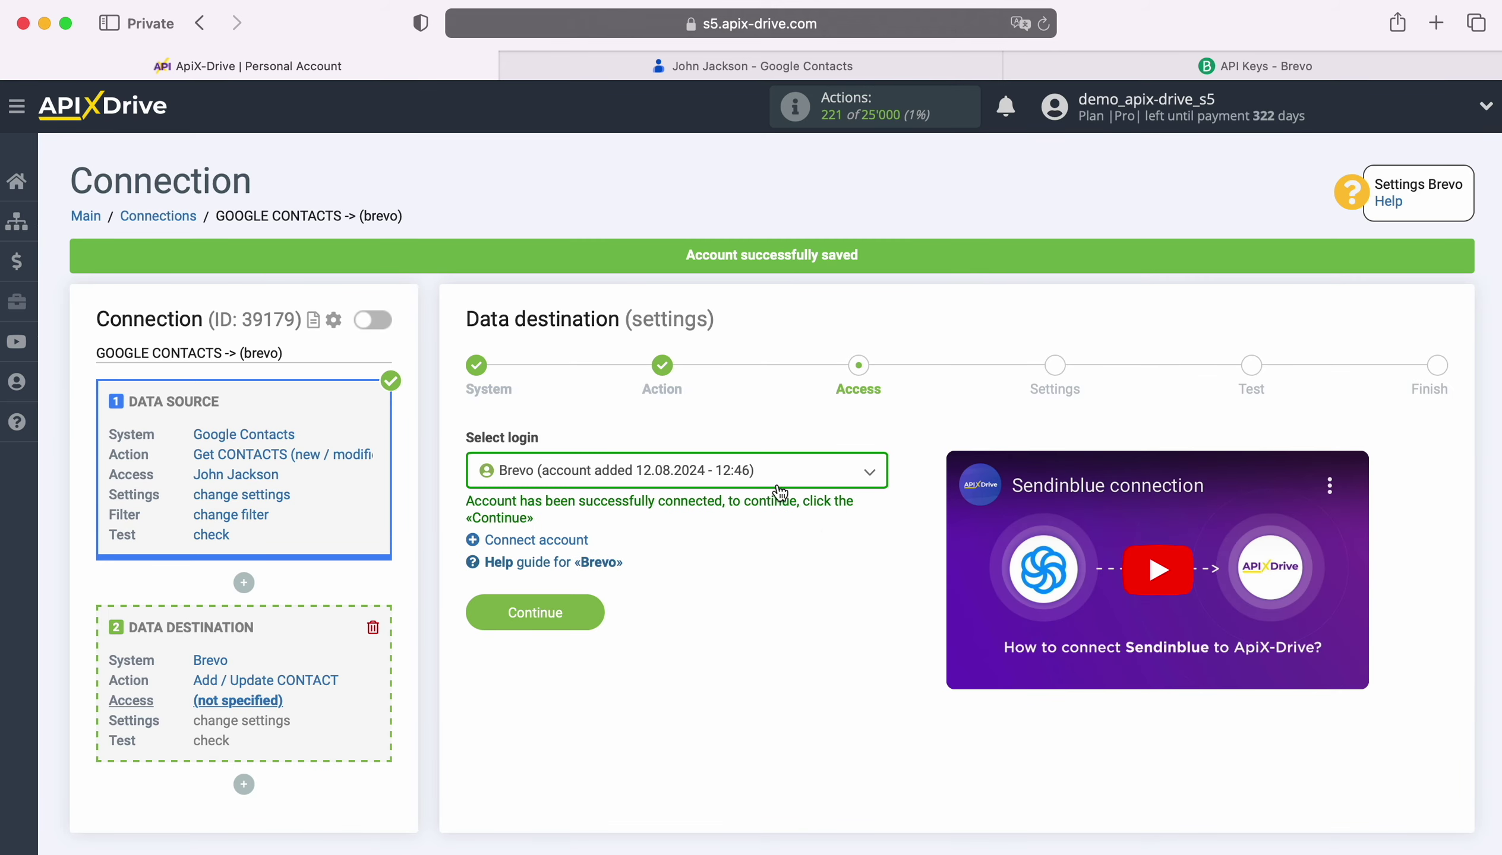
{"action": "left_click", "coordinate": [776, 477]}
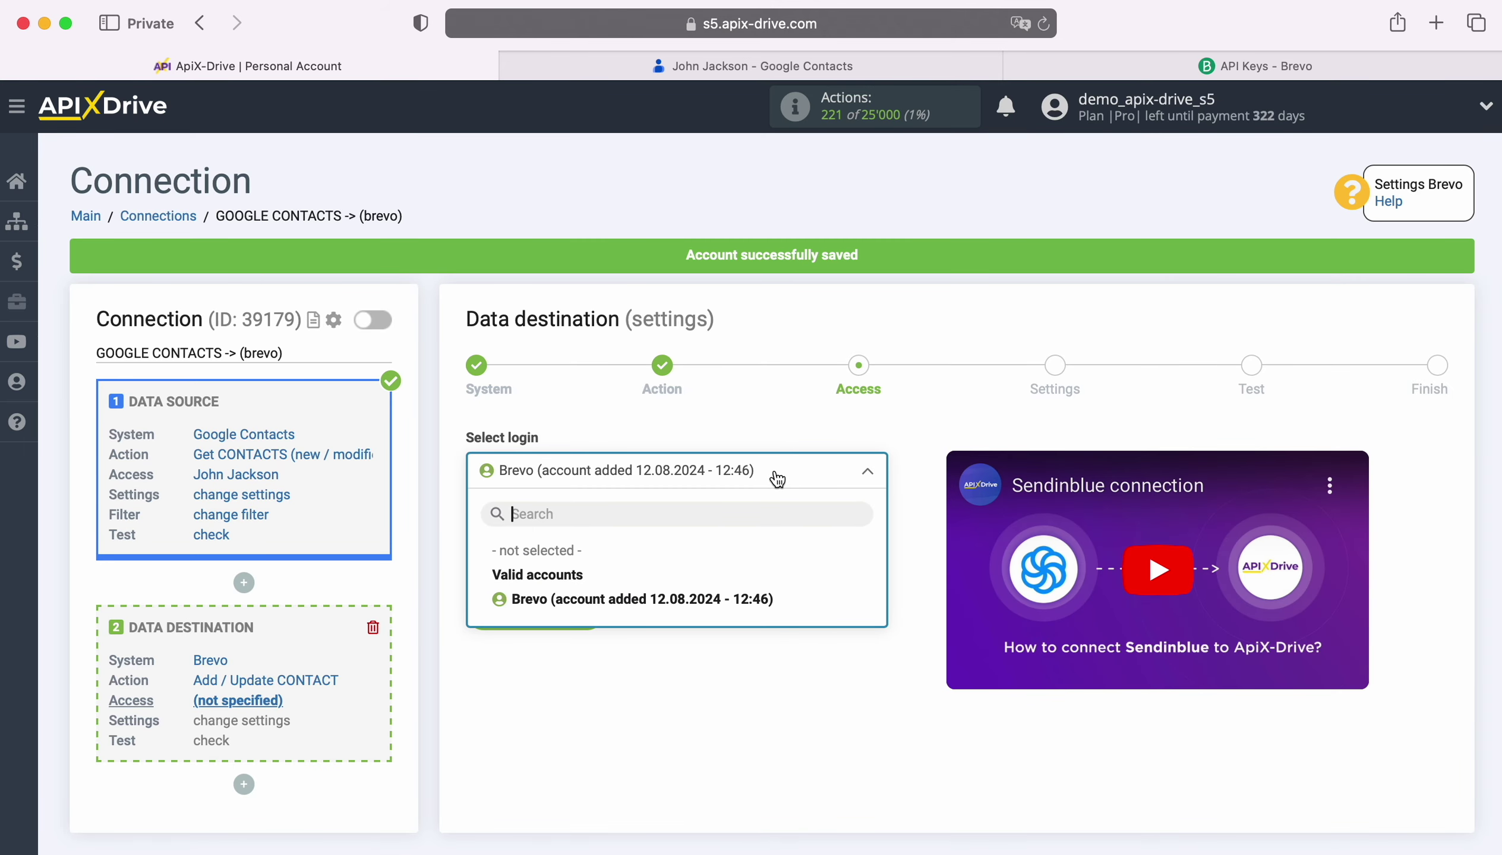
{"action": "left_click", "coordinate": [760, 597]}
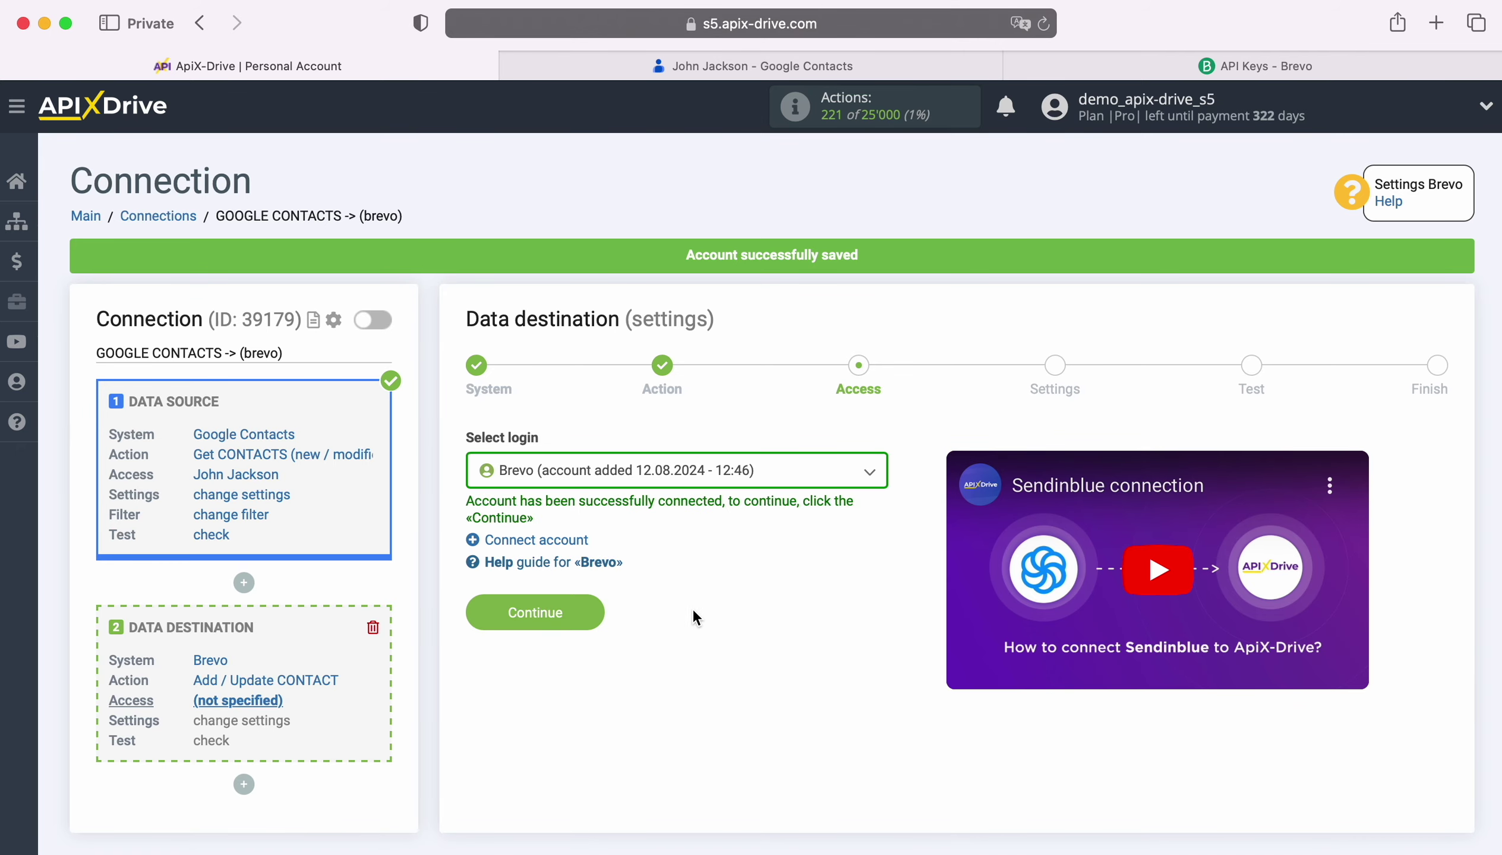
{"action": "left_click", "coordinate": [596, 609]}
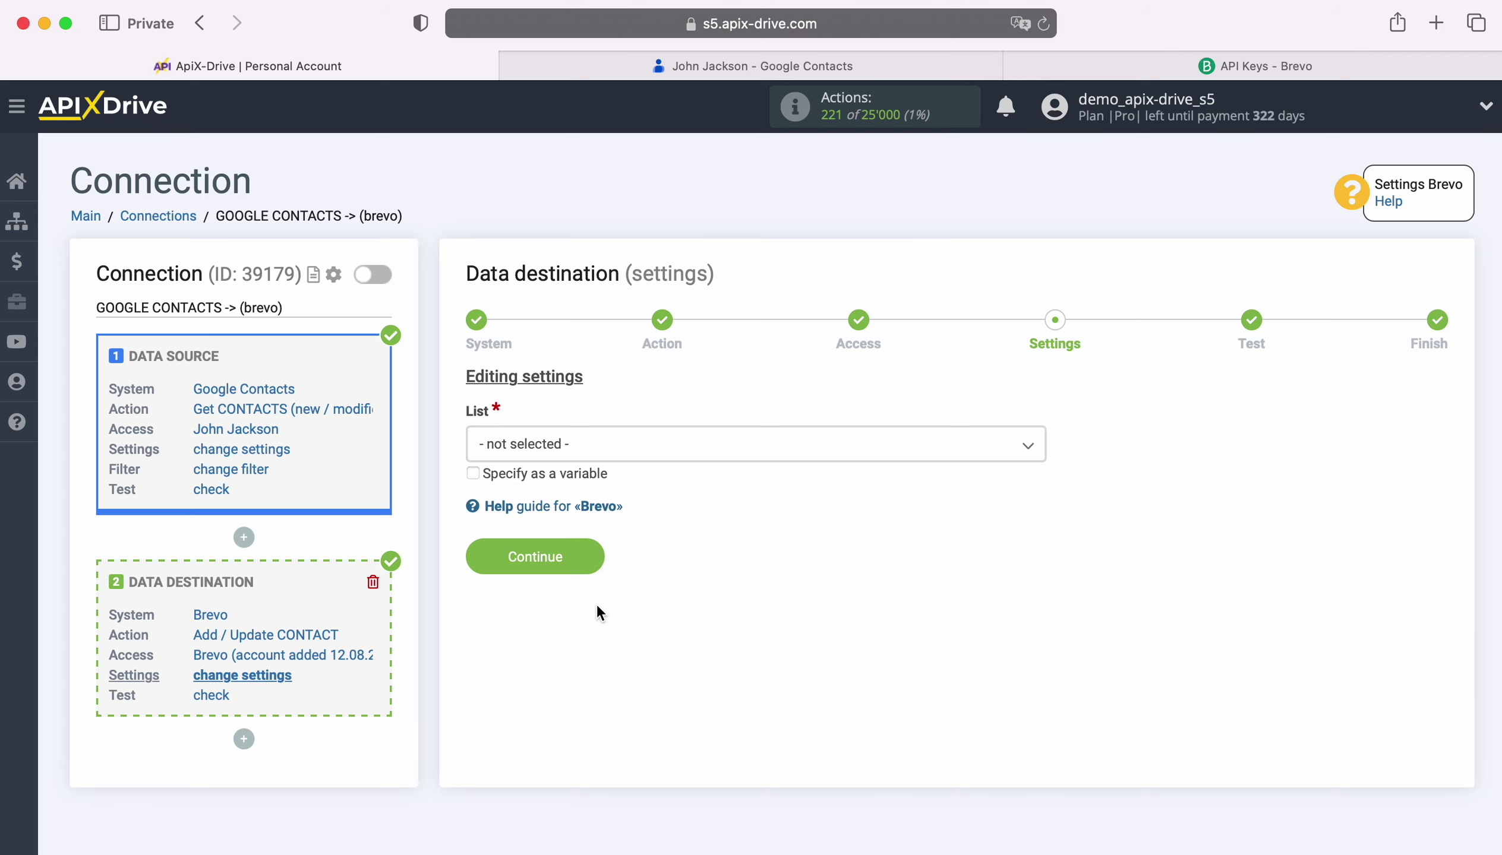
Choose Your first list and map E-mail to the Google Contacts email.
{"action": "left_click", "coordinate": [609, 446]}
{"action": "left_click", "coordinate": [555, 548]}
{"action": "scroll", "coordinate": [982, 529], "scroll_direction": "down", "scroll_amount": 3}
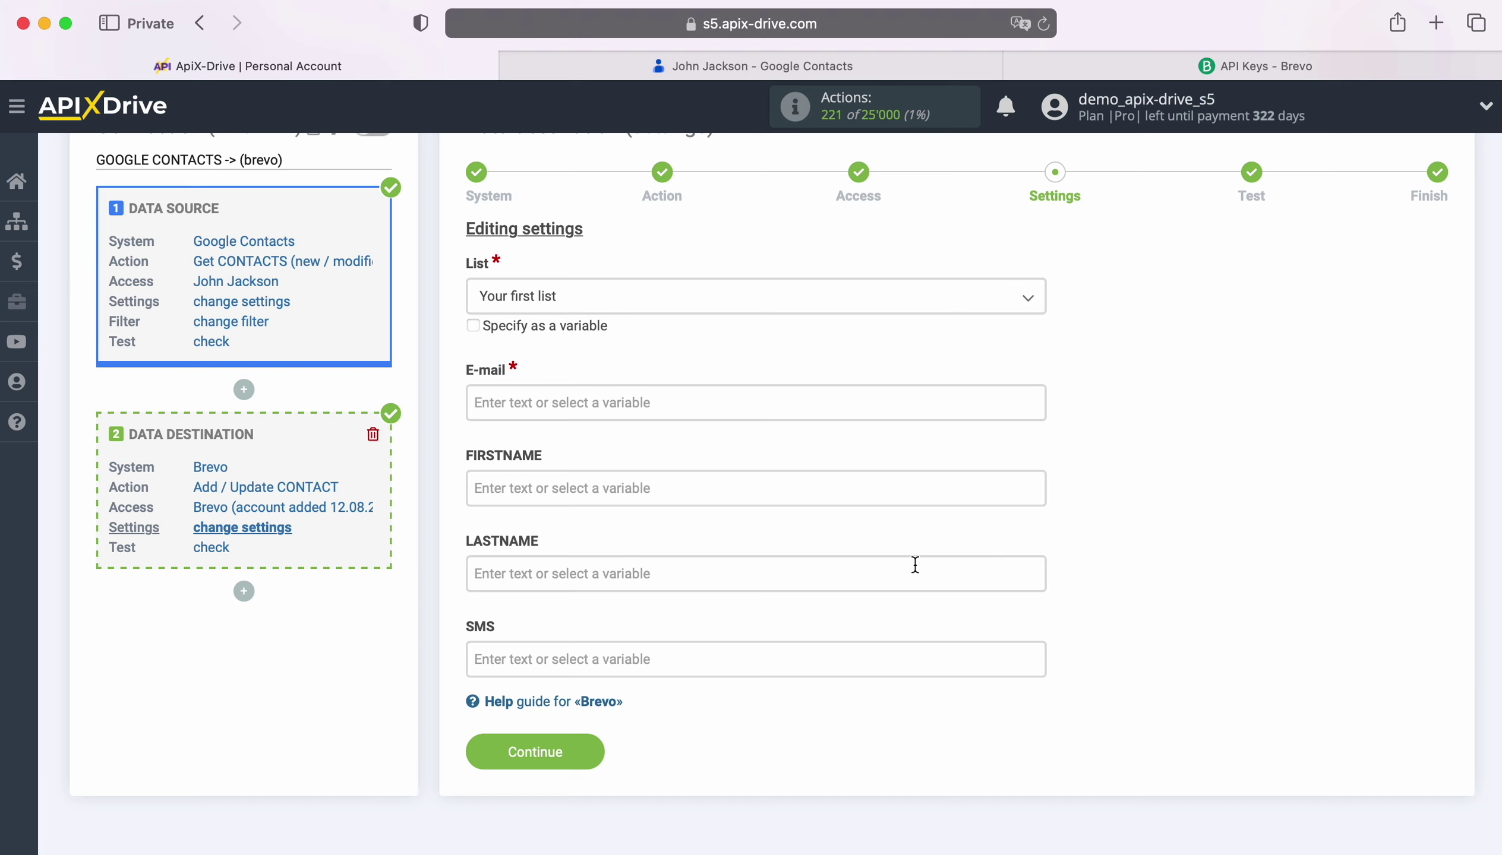
{"action": "left_click", "coordinate": [551, 404]}
{"action": "scroll", "coordinate": [960, 482], "scroll_direction": "down", "scroll_amount": 5}
{"action": "scroll", "coordinate": [957, 473], "scroll_direction": "down", "scroll_amount": 3}
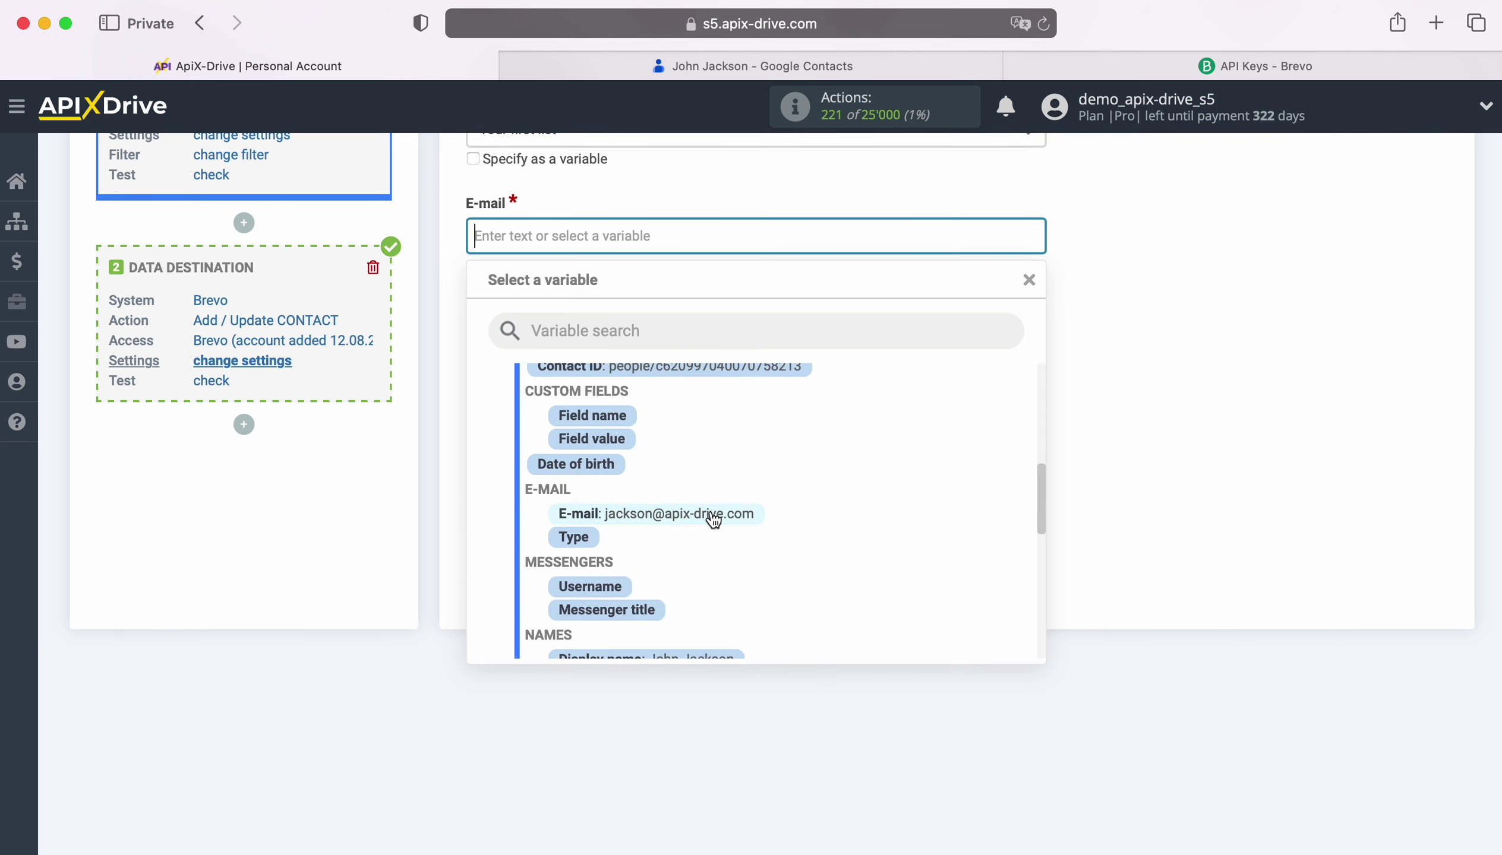
{"action": "left_click", "coordinate": [625, 516]}
Map FIRSTNAME and LASTNAME to the contact's First name and Last name.
{"action": "left_click", "coordinate": [618, 323]}
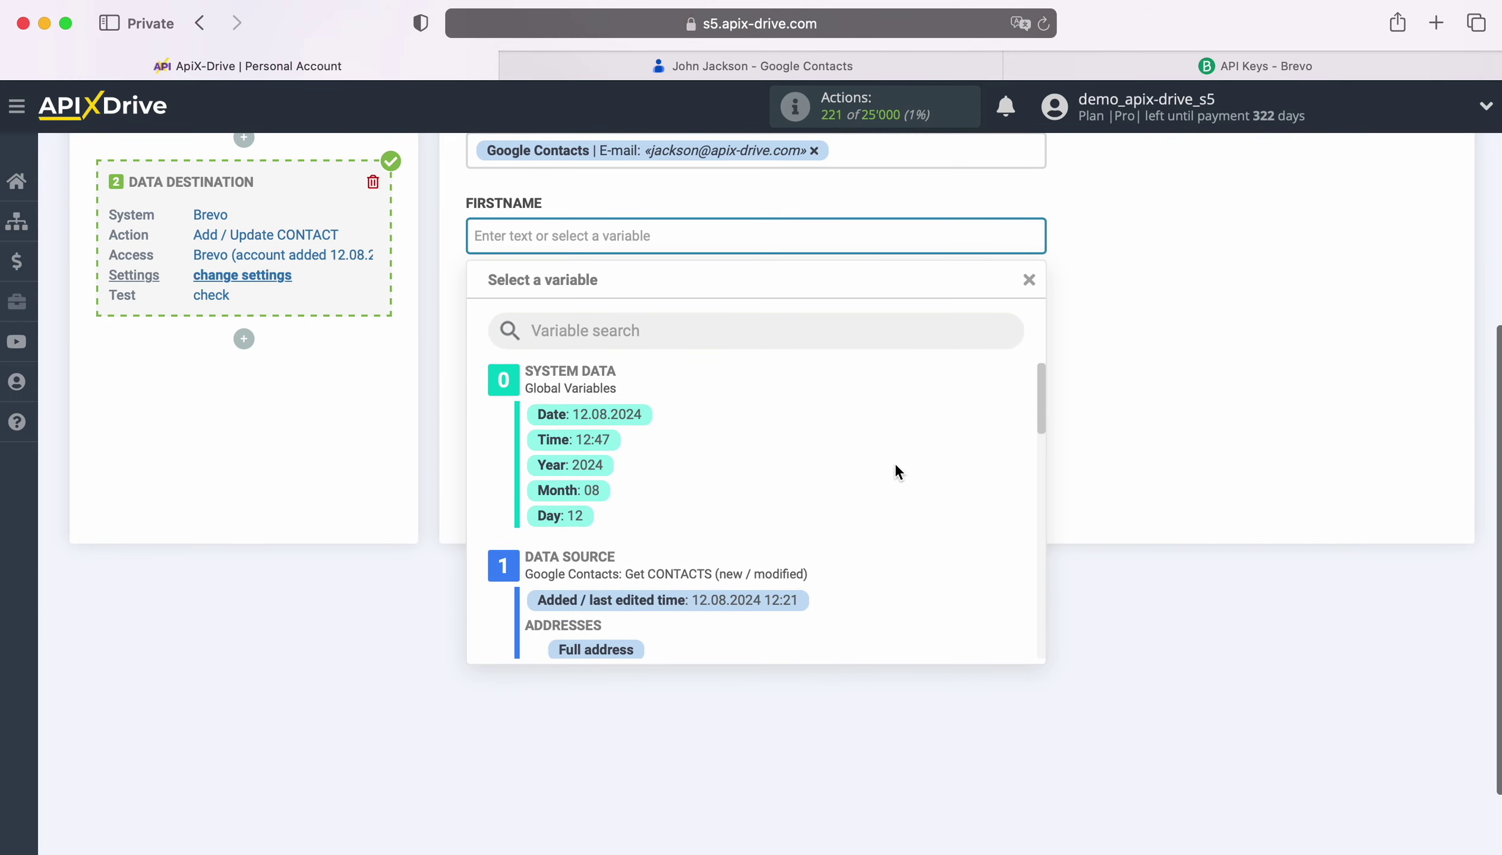
{"action": "scroll", "coordinate": [905, 464], "scroll_direction": "down", "scroll_amount": 5}
{"action": "scroll", "coordinate": [906, 469], "scroll_direction": "down", "scroll_amount": 5}
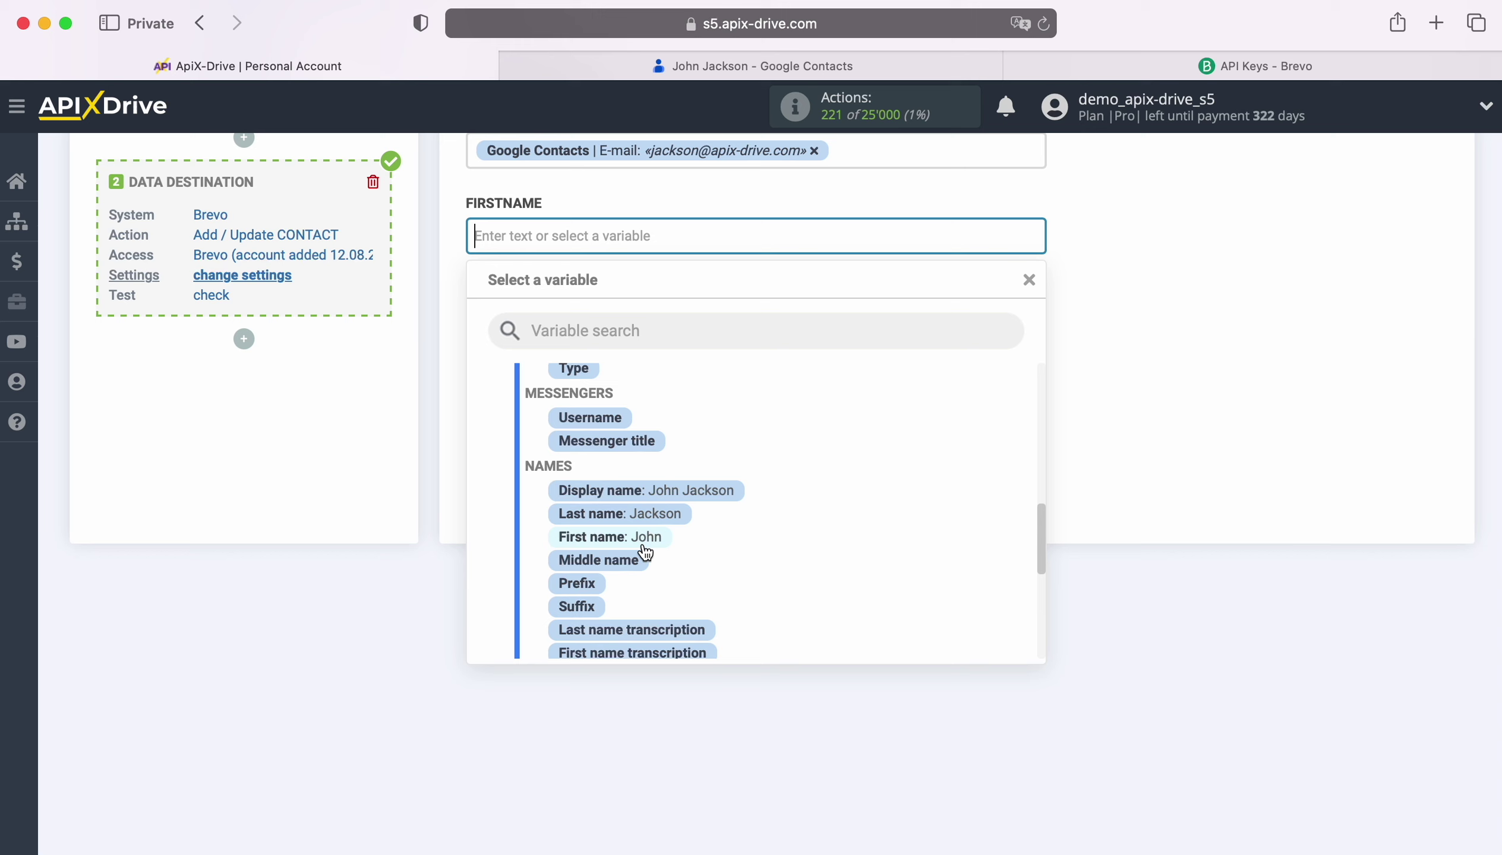
{"action": "left_click", "coordinate": [642, 538]}
{"action": "left_click", "coordinate": [586, 327]}
{"action": "scroll", "coordinate": [917, 518], "scroll_direction": "down", "scroll_amount": 5}
{"action": "scroll", "coordinate": [926, 519], "scroll_direction": "down", "scroll_amount": 6}
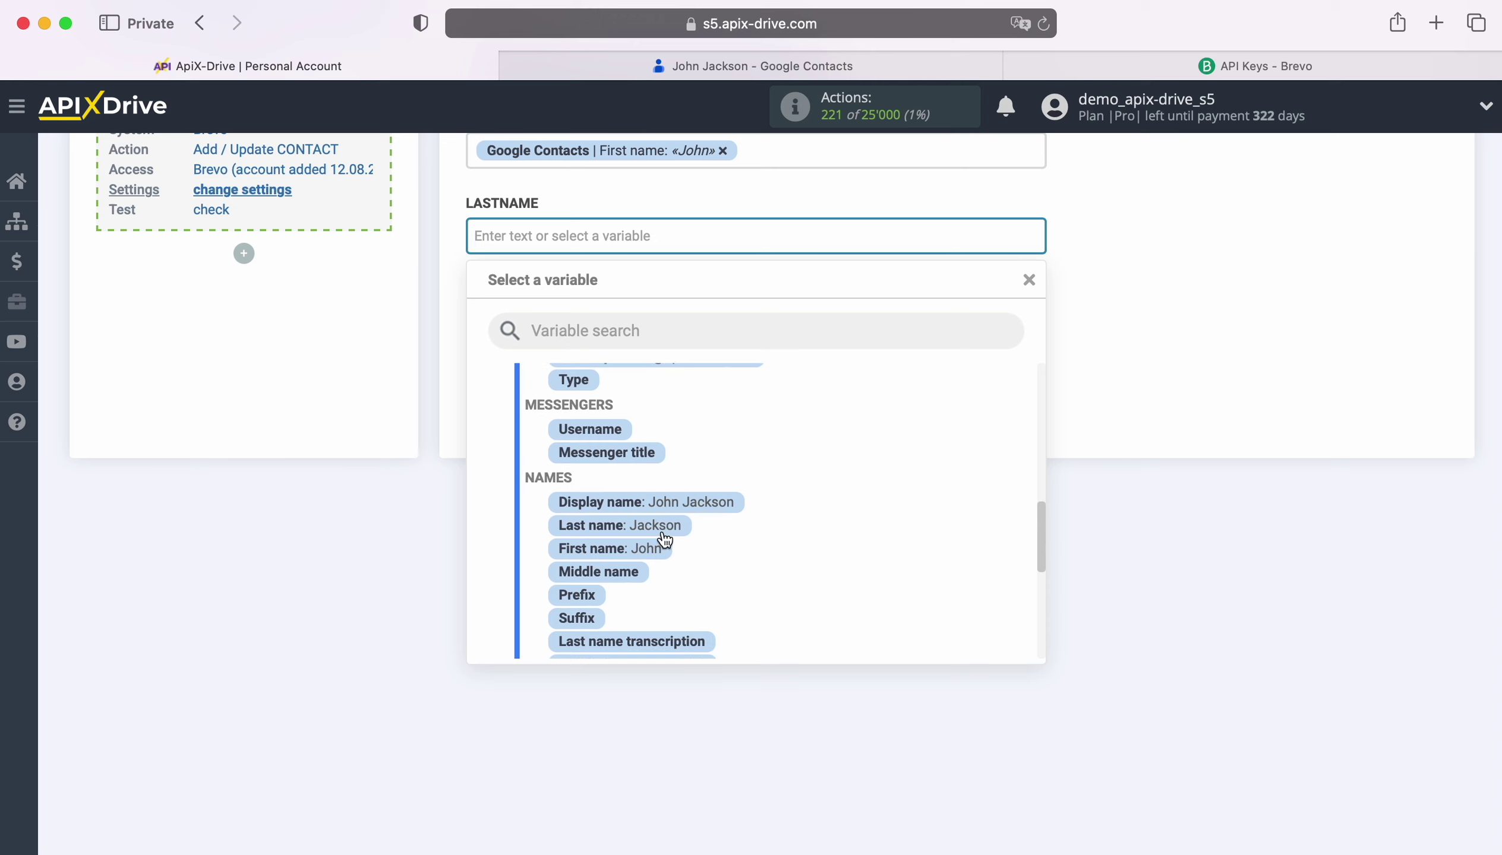
{"action": "left_click", "coordinate": [635, 527]}
Map SMS to the contact's Canonical view phone number.
{"action": "left_click", "coordinate": [588, 327]}
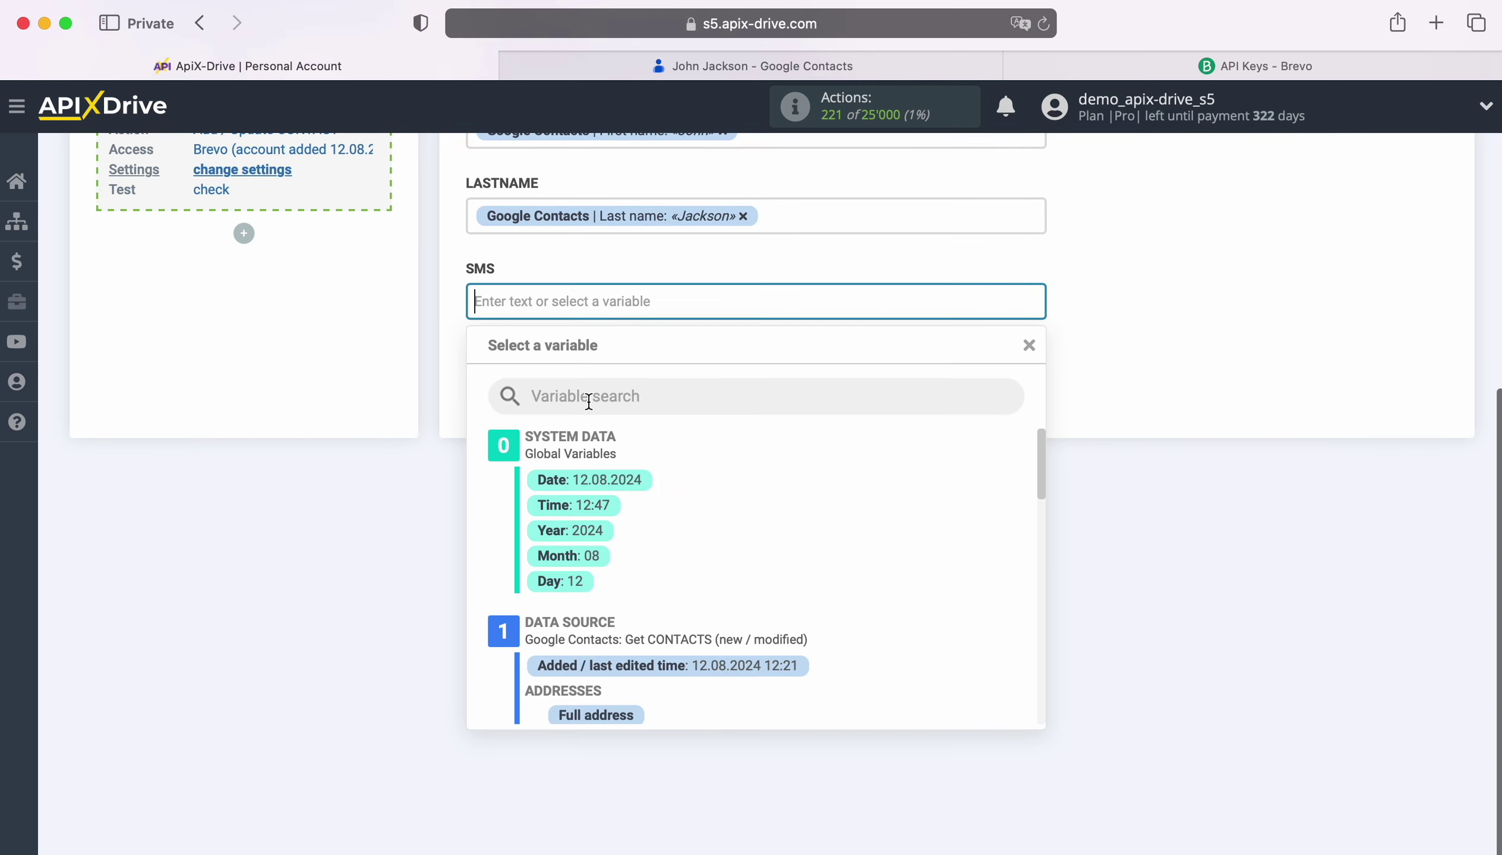
{"action": "scroll", "coordinate": [851, 517], "scroll_direction": "down", "scroll_amount": 5}
{"action": "scroll", "coordinate": [885, 500], "scroll_direction": "down", "scroll_amount": 6}
{"action": "scroll", "coordinate": [885, 503], "scroll_direction": "down", "scroll_amount": 3}
{"action": "left_click", "coordinate": [737, 643]}
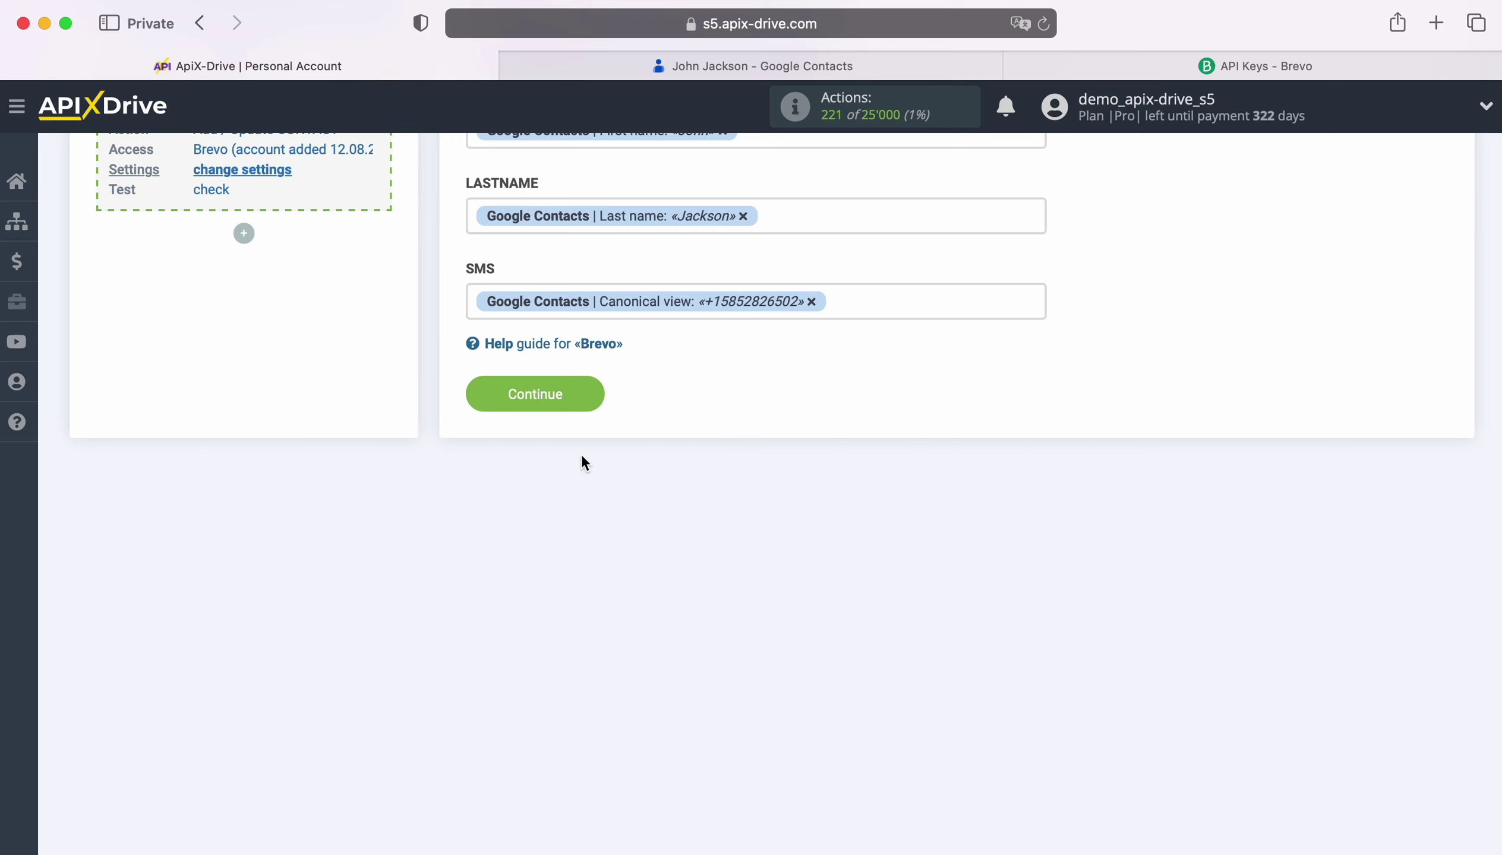
Save the field mapping and send the test contact to Brevo.
{"action": "left_click", "coordinate": [585, 392]}
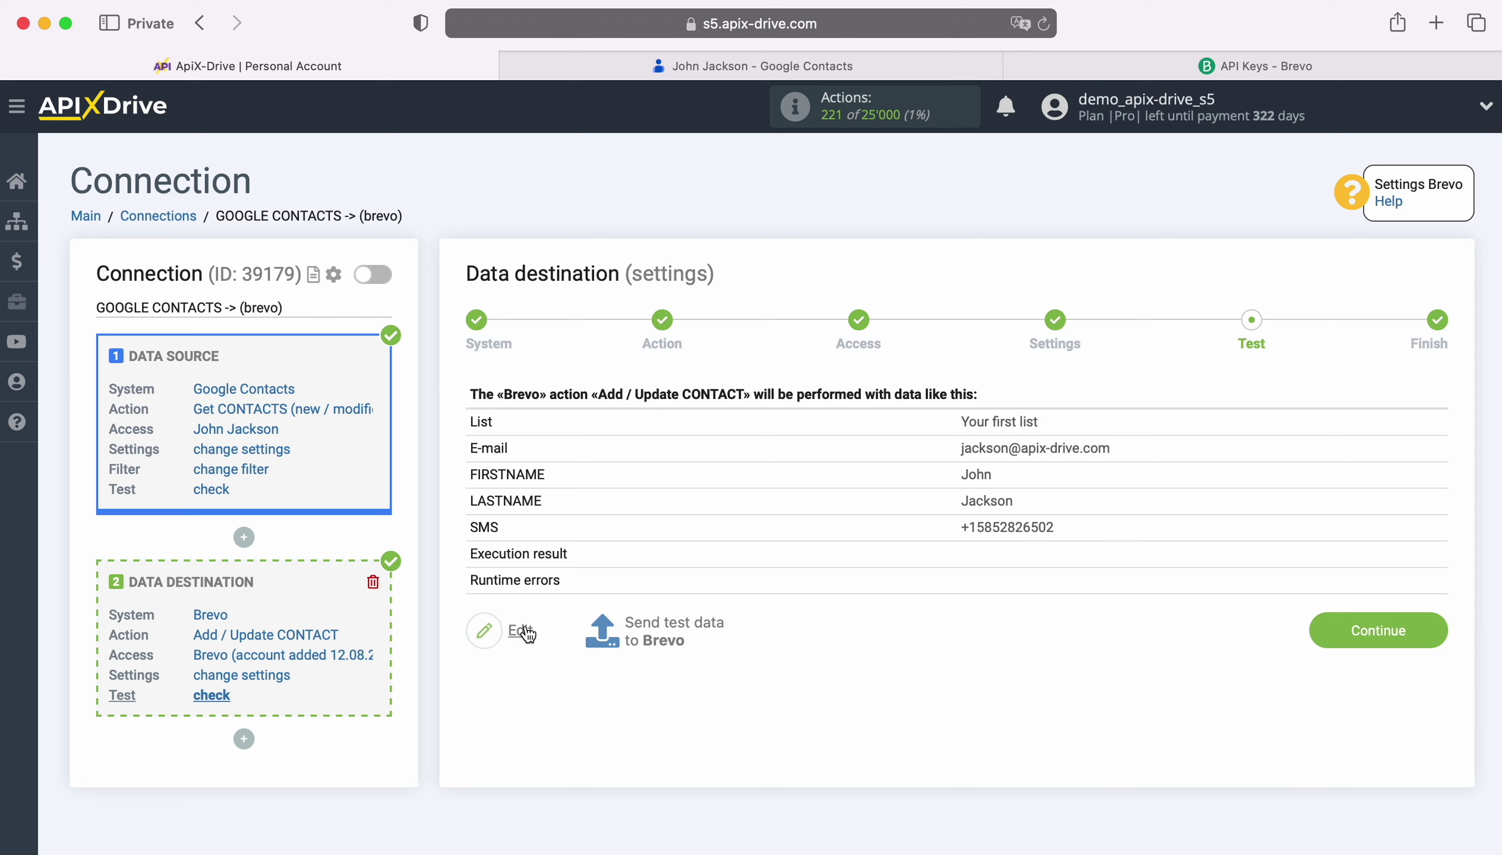
{"action": "left_click", "coordinate": [672, 630]}
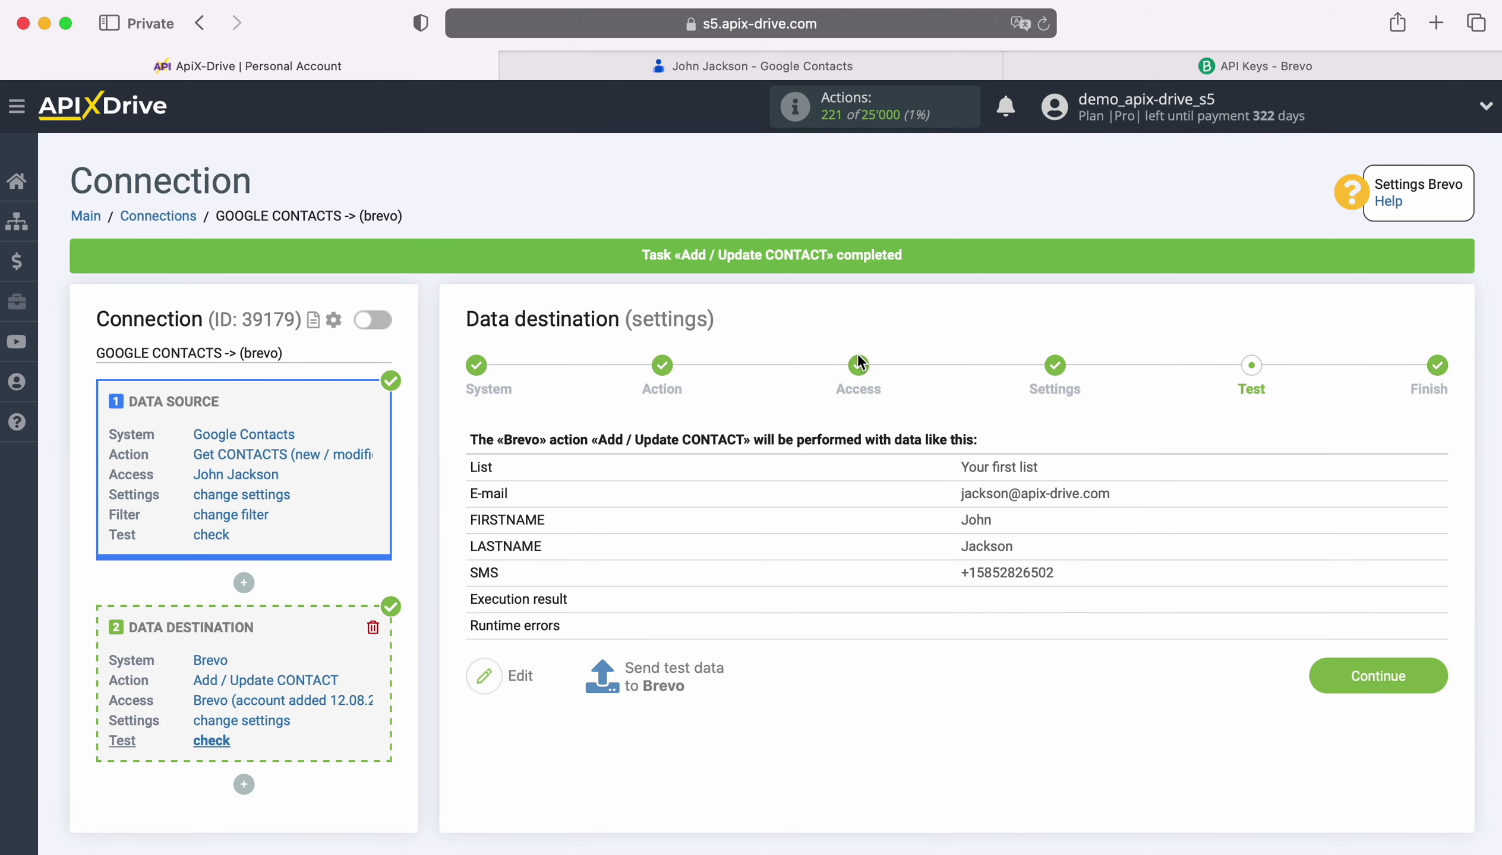
Open the new test contact from Brevo's Contacts list, then return to ApiX-Drive.
{"action": "left_click", "coordinate": [1206, 69]}
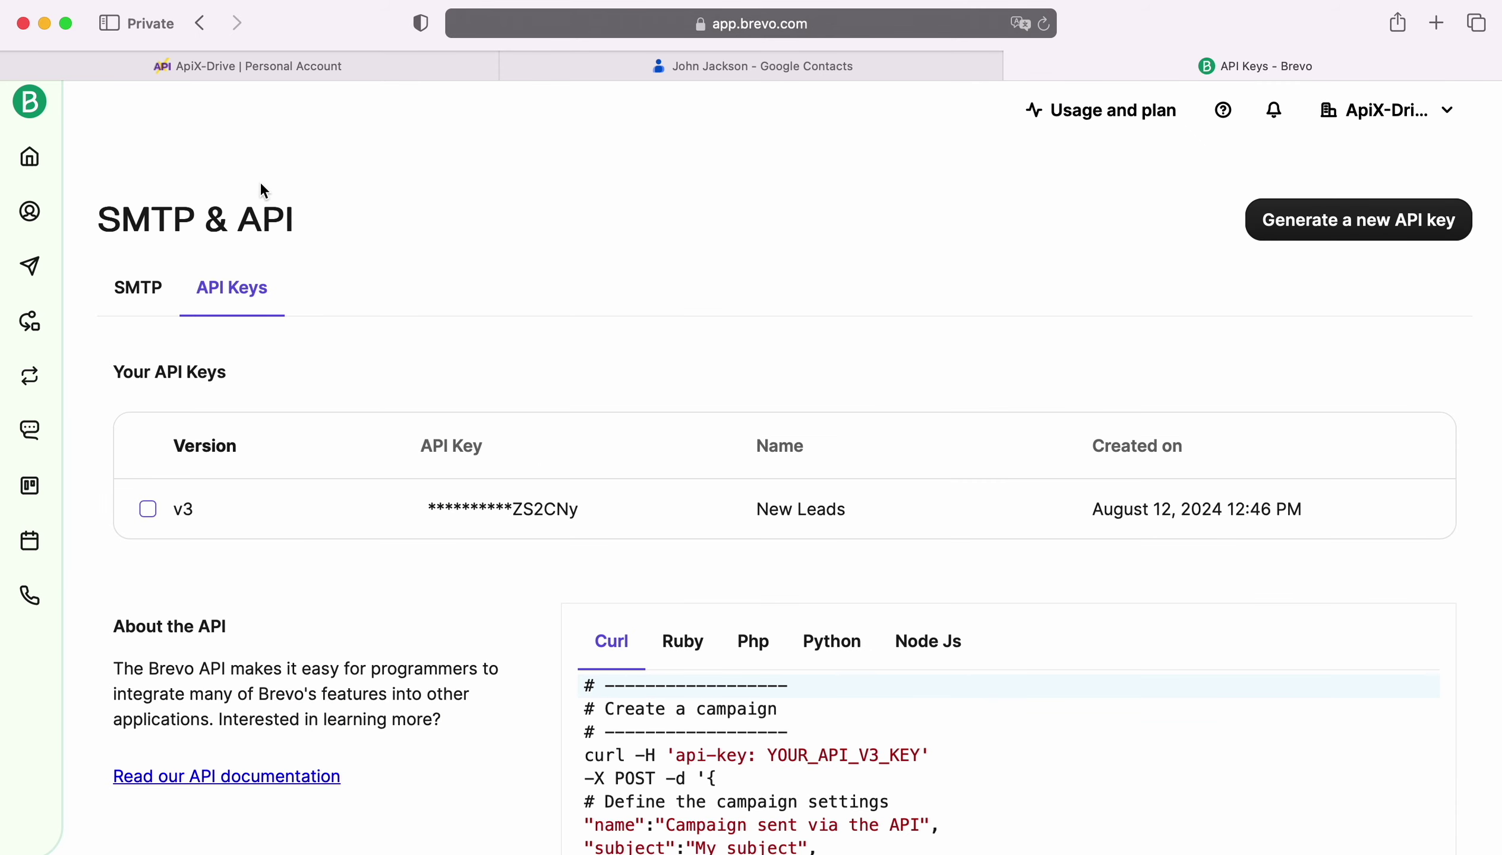
{"action": "left_click", "coordinate": [29, 211]}
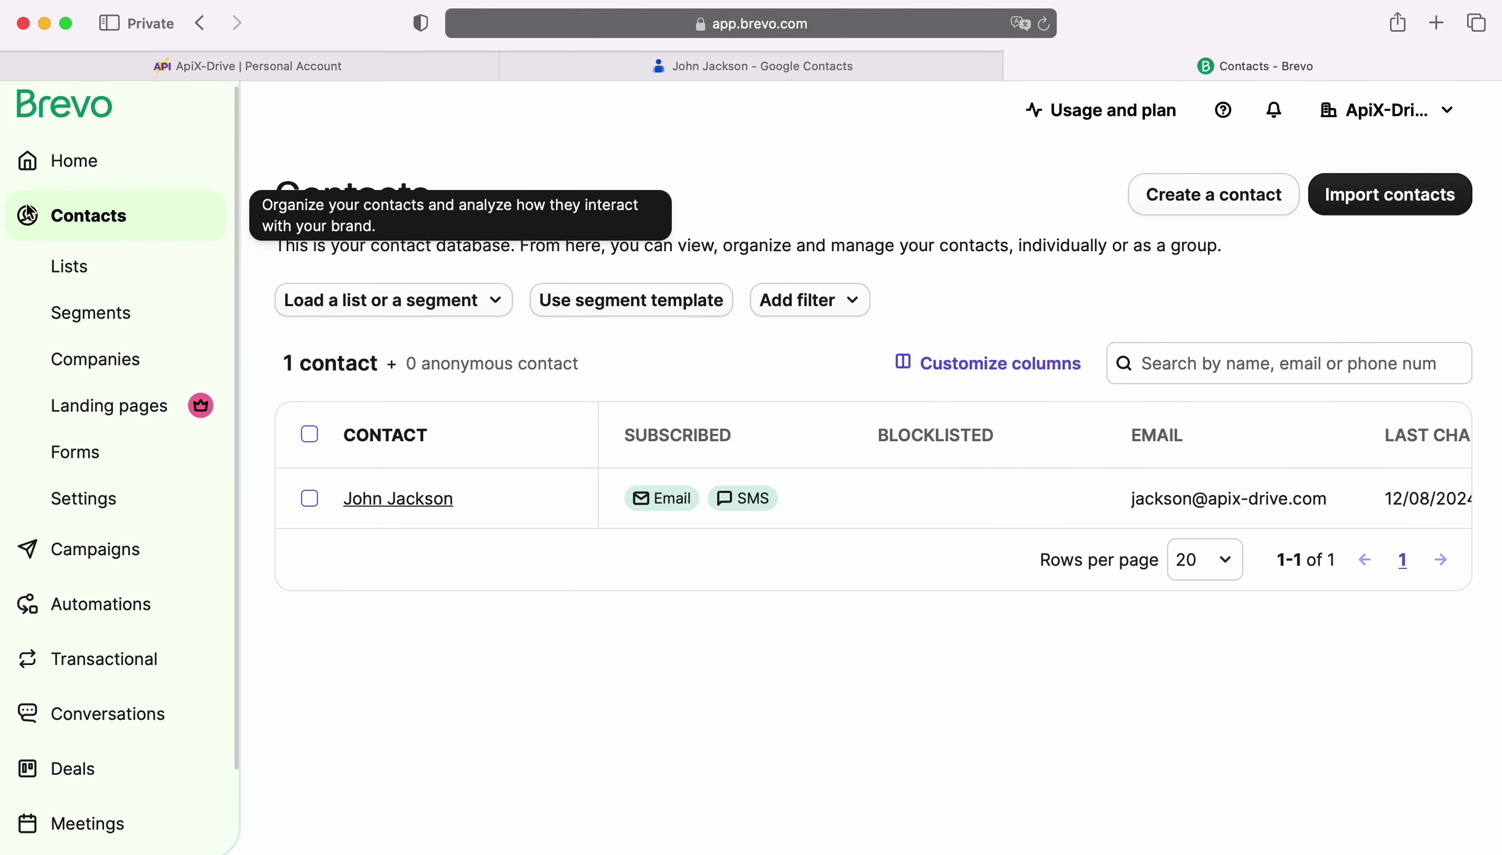
{"action": "left_click", "coordinate": [393, 494]}
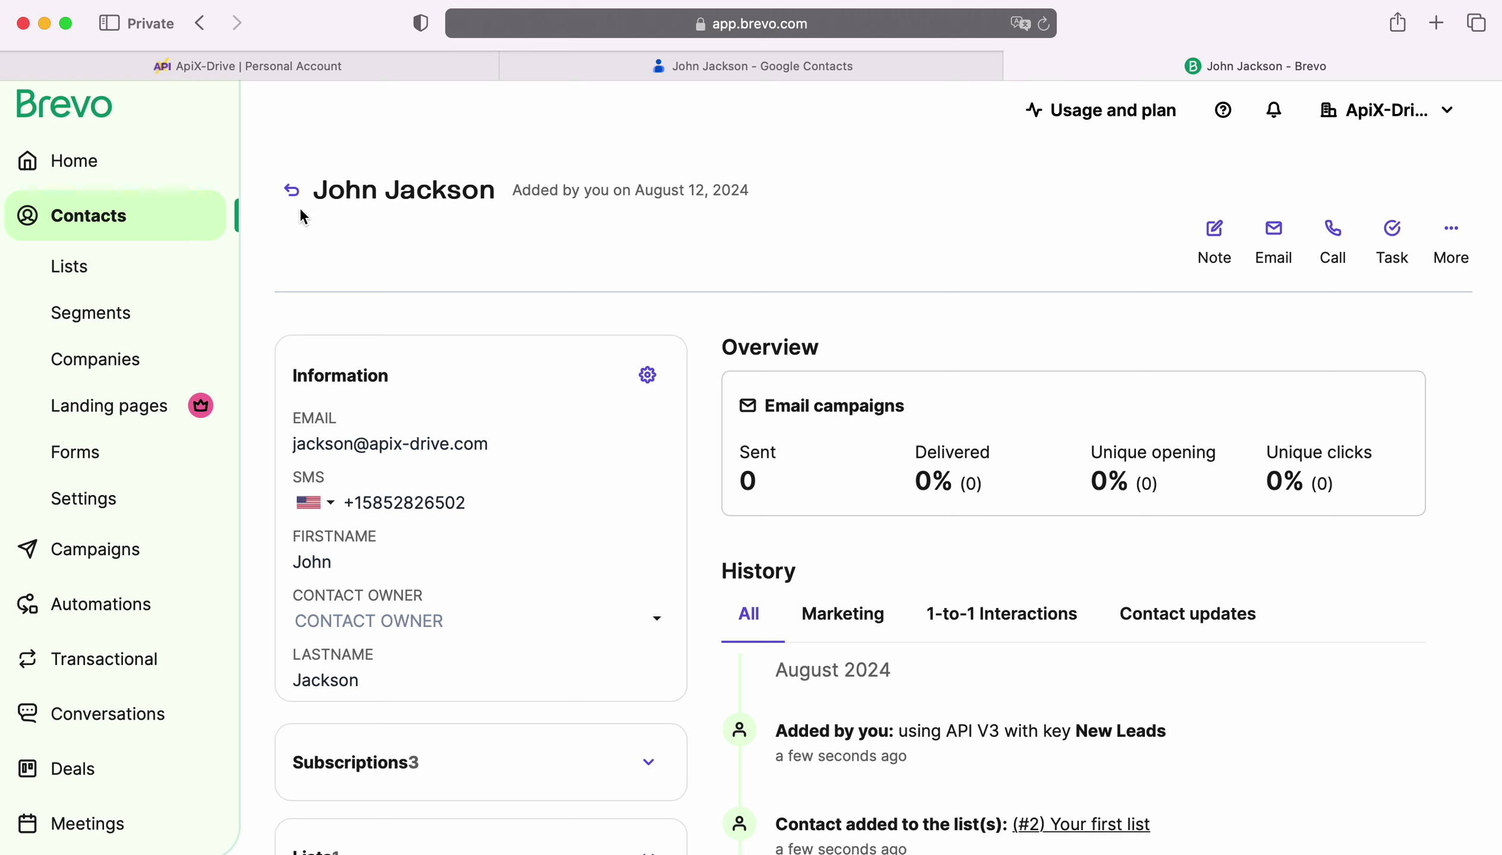
{"action": "left_click", "coordinate": [184, 64]}
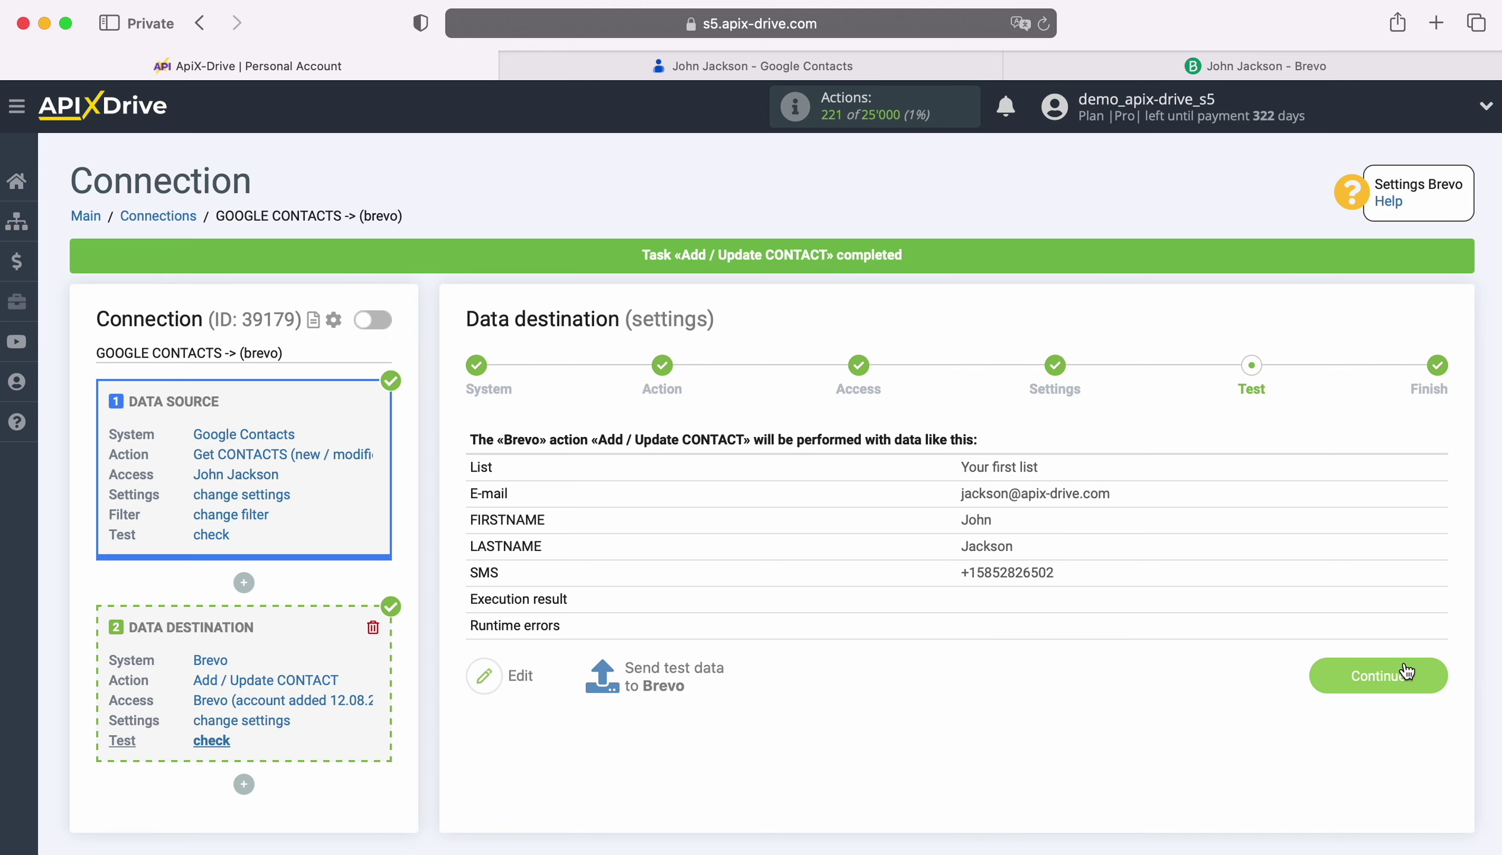
Complete the Brevo destination, enable auto-update, and set the connection's update interval to 5 minutes.
{"action": "left_click", "coordinate": [1423, 665]}
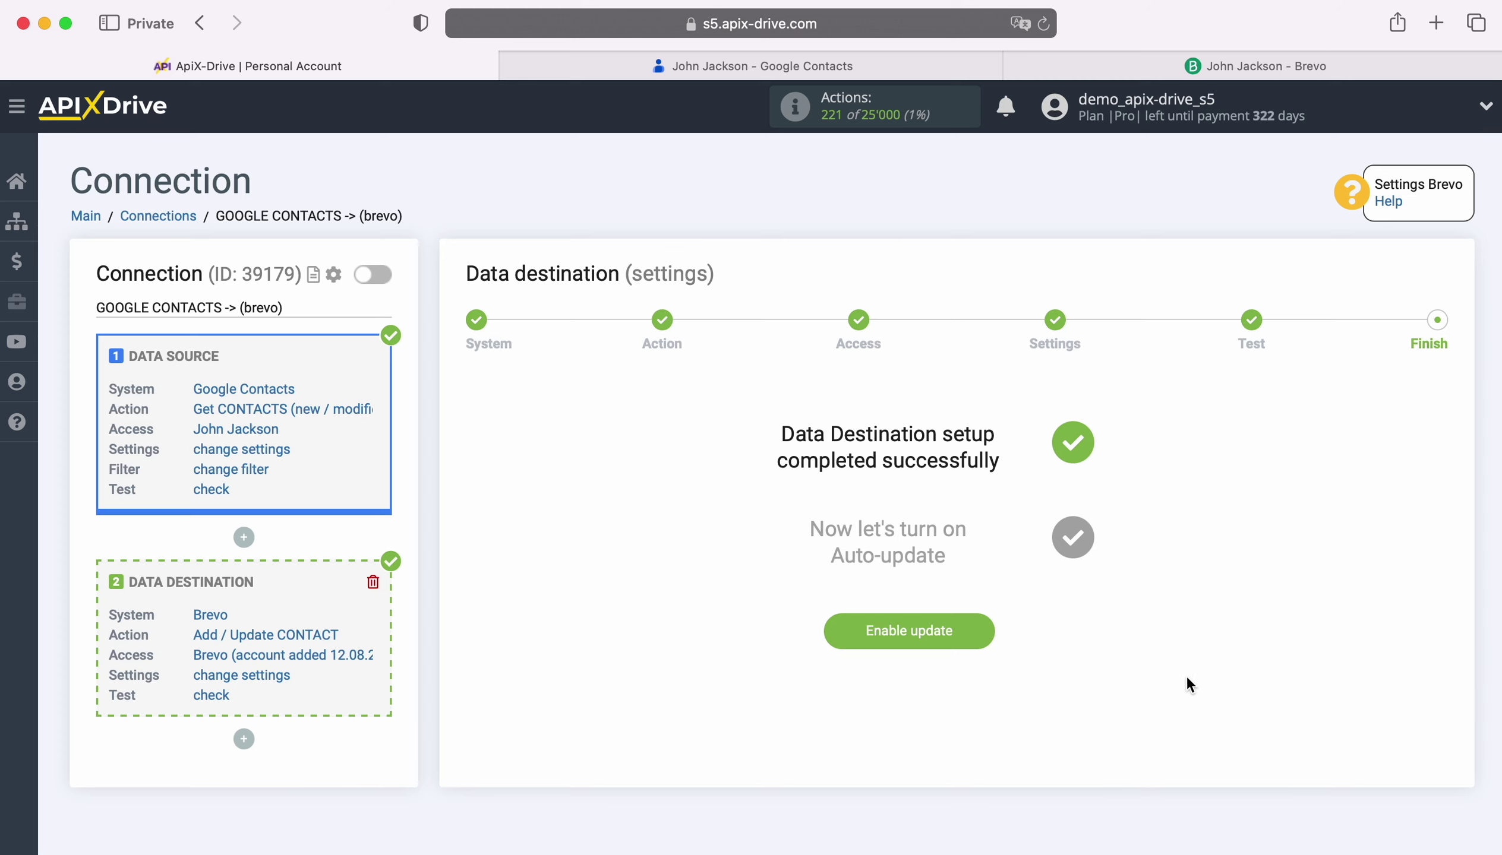
{"action": "left_click", "coordinate": [976, 617]}
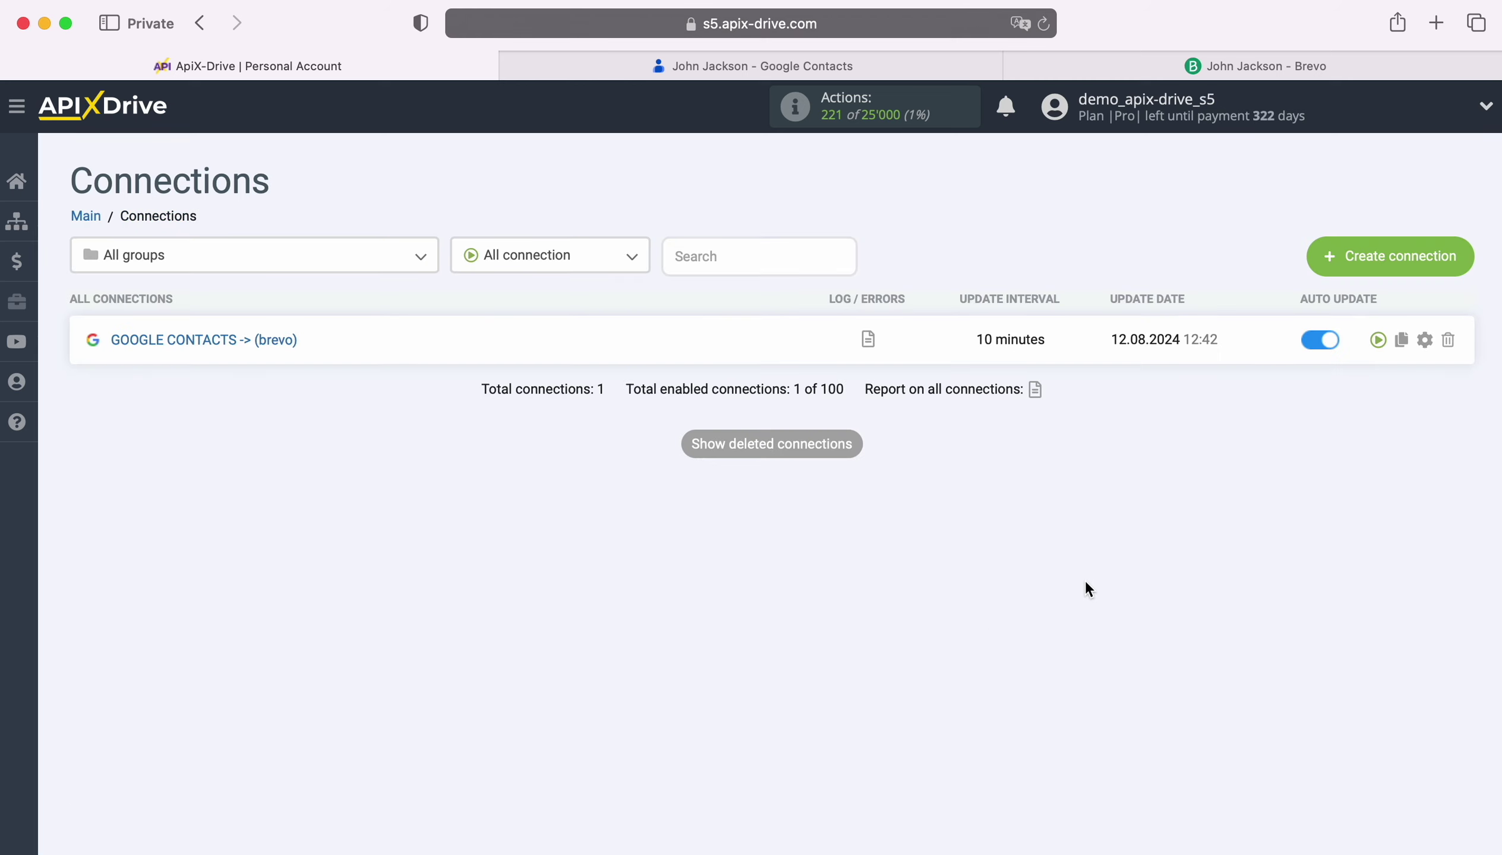
{"action": "left_click", "coordinate": [1425, 339]}
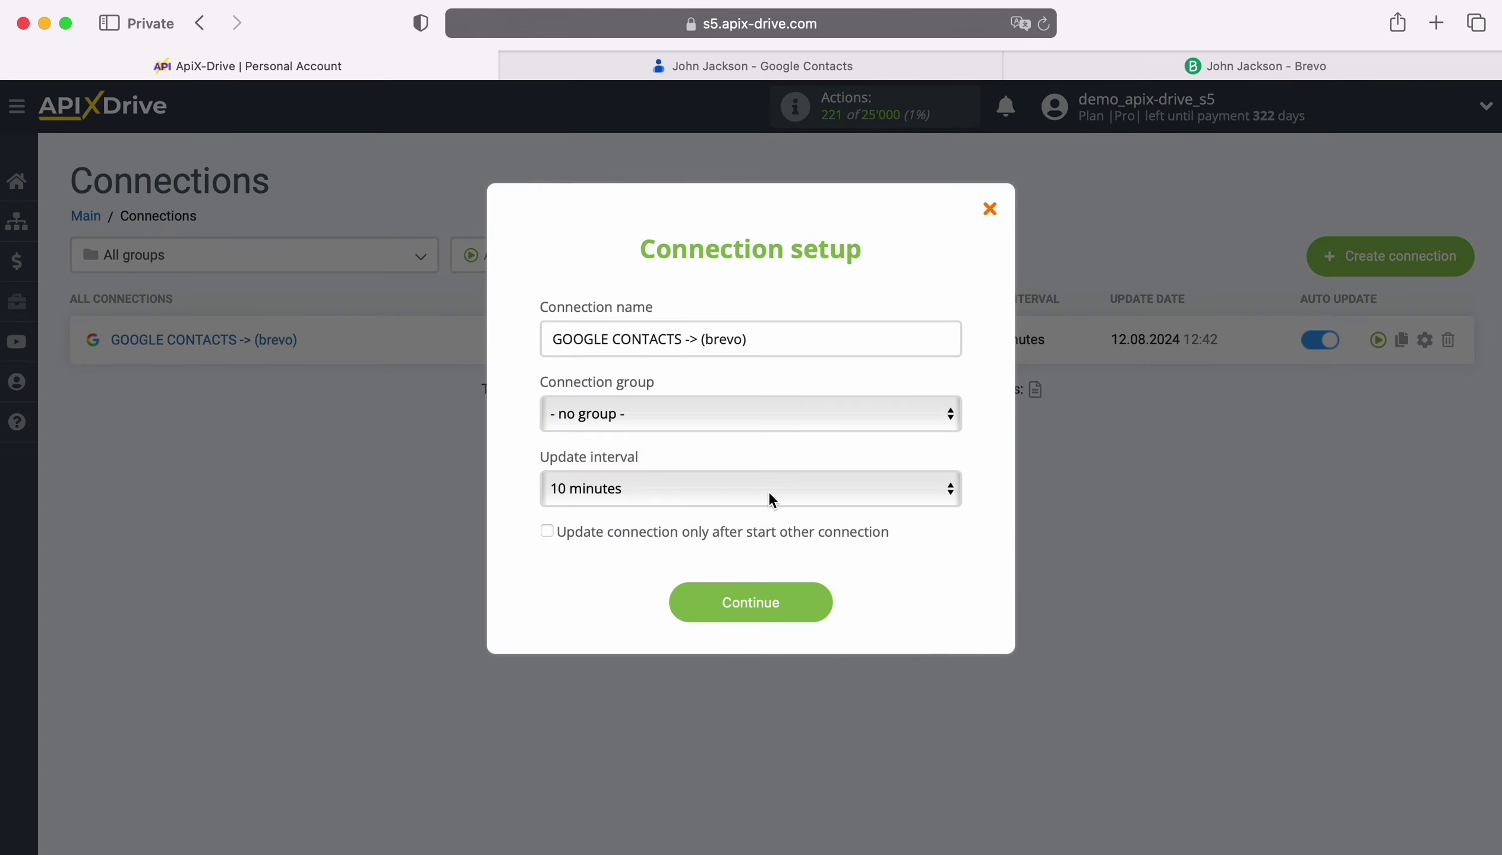
{"action": "left_click", "coordinate": [768, 492]}
{"action": "left_click", "coordinate": [725, 461]}
{"action": "left_click", "coordinate": [825, 605]}
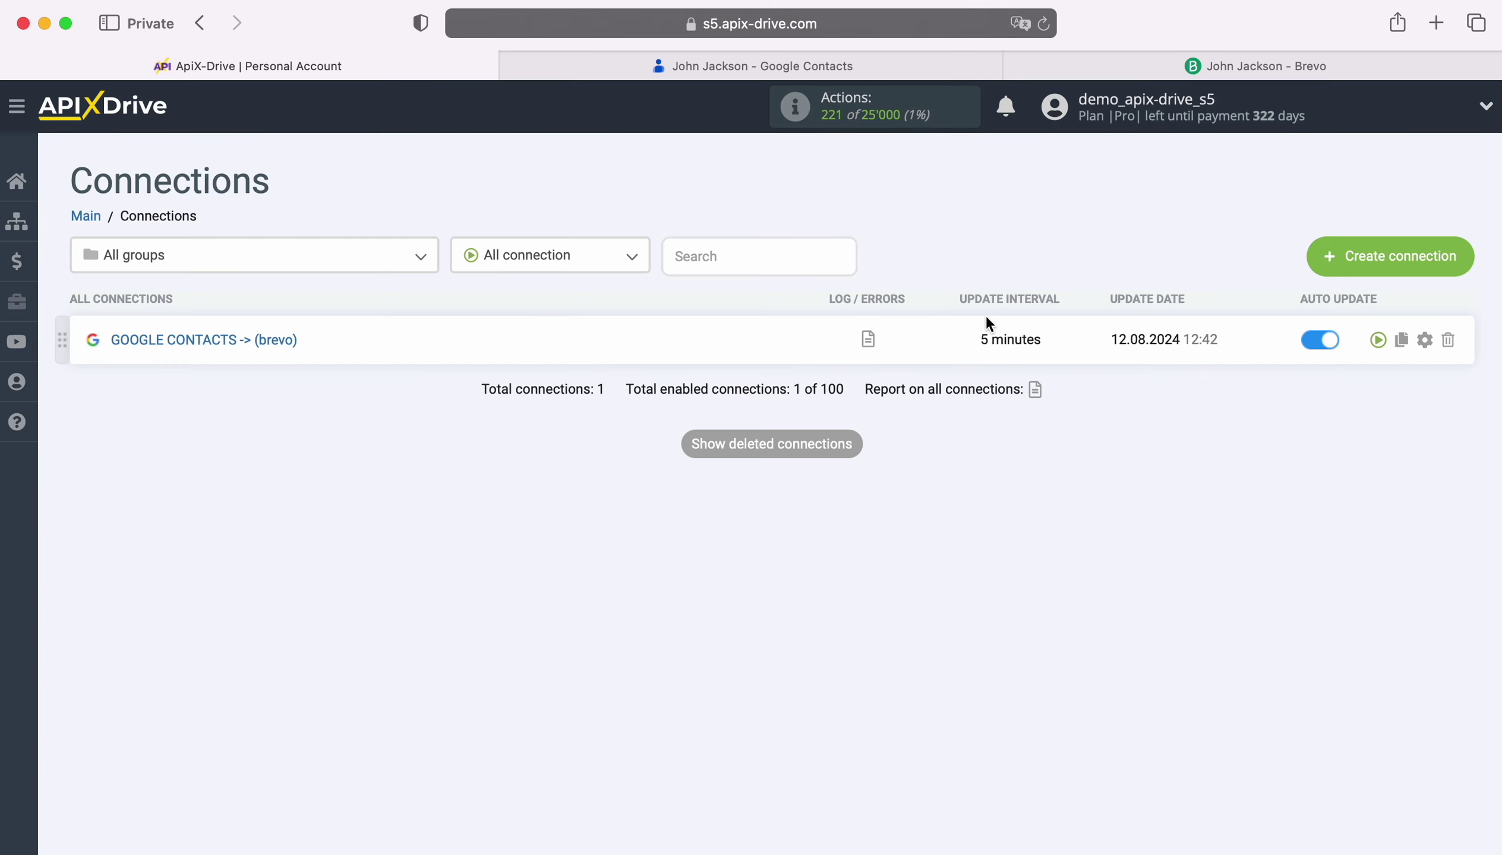